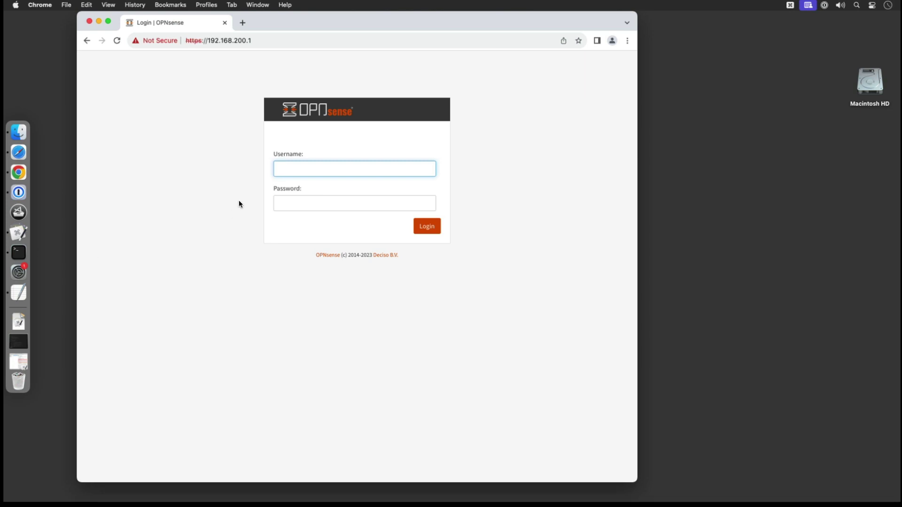
Place the cursor in the empty Password field of the OPNsense login page.
left_click(311, 205)
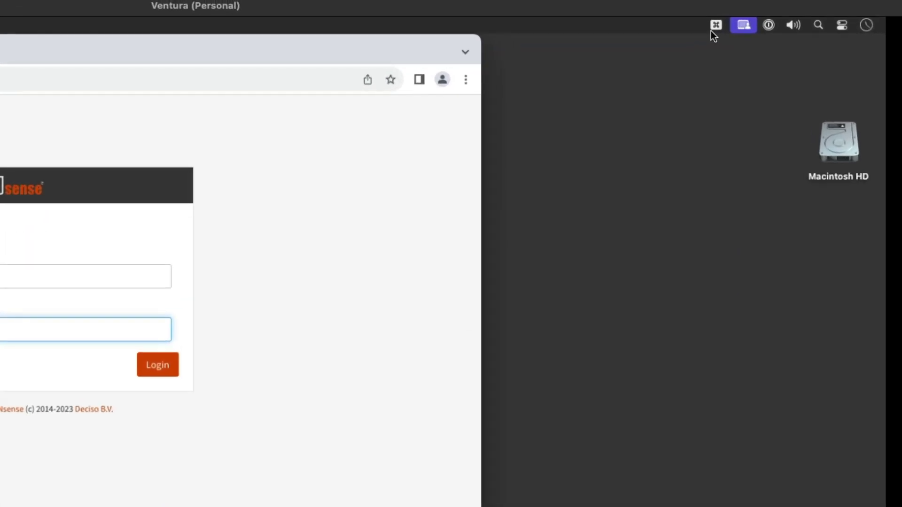
Run the Concatenate OPNsense password macro and paste the combined password into the Password field.
left_click(790, 4)
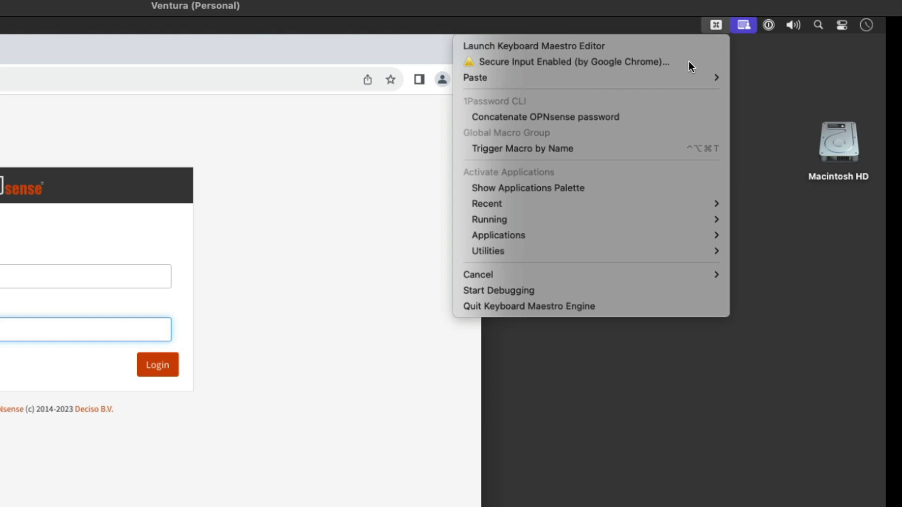
left_click(652, 120)
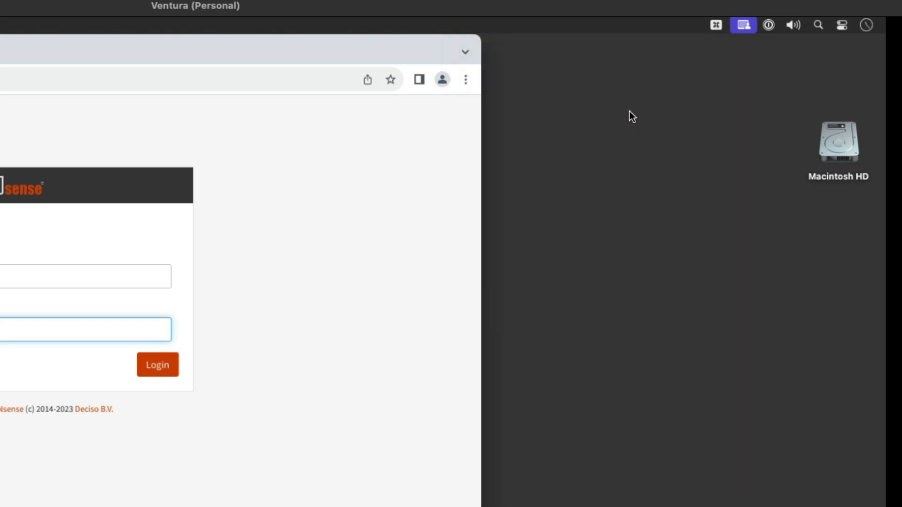
mouse_move(647, 76)
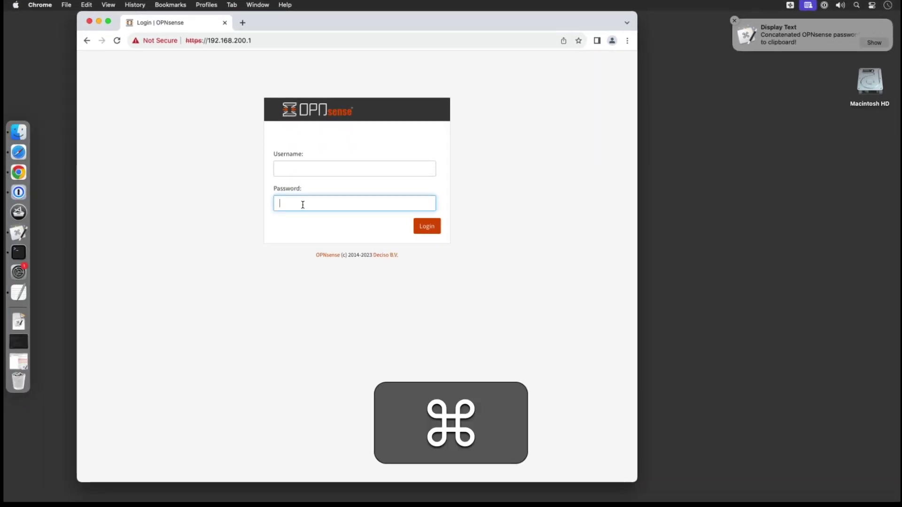
key("super+v")
Enter the username and log in to the dashboard, then log out and refocus the Password field.
left_click(312, 169)
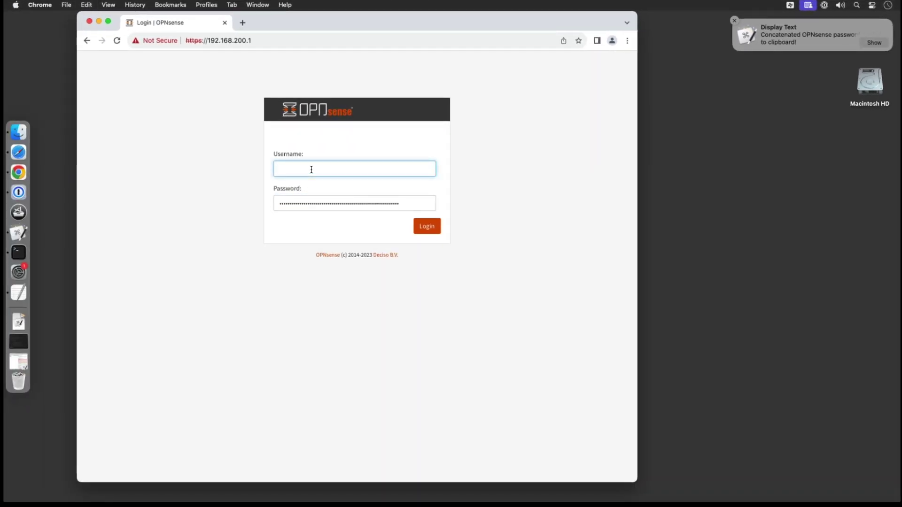
type("mel")
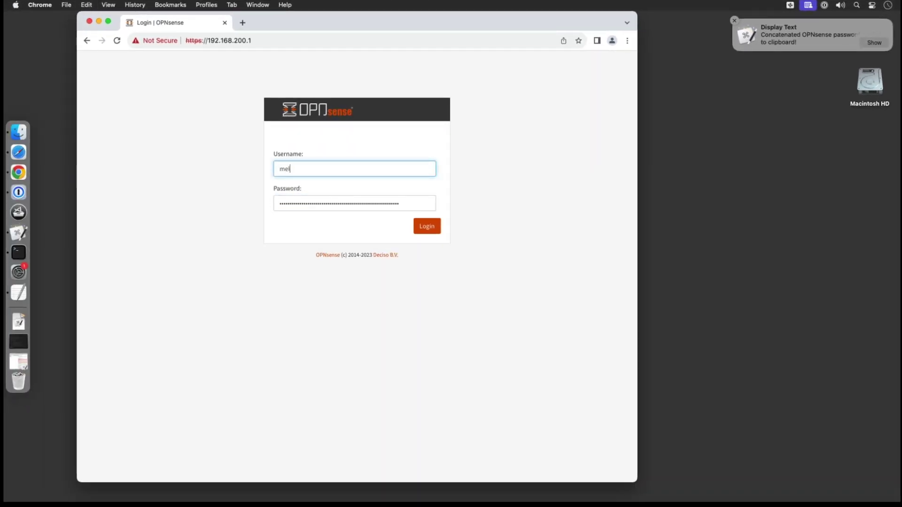
left_click(429, 234)
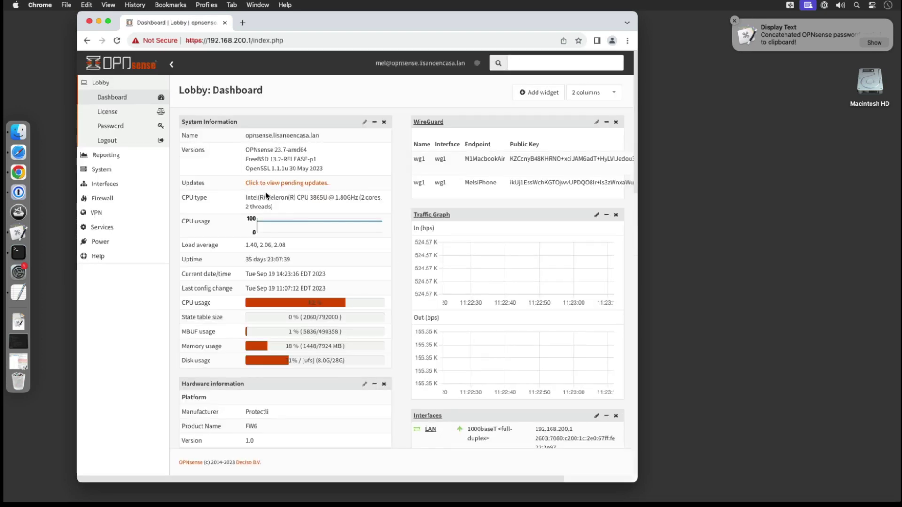
left_click(113, 141)
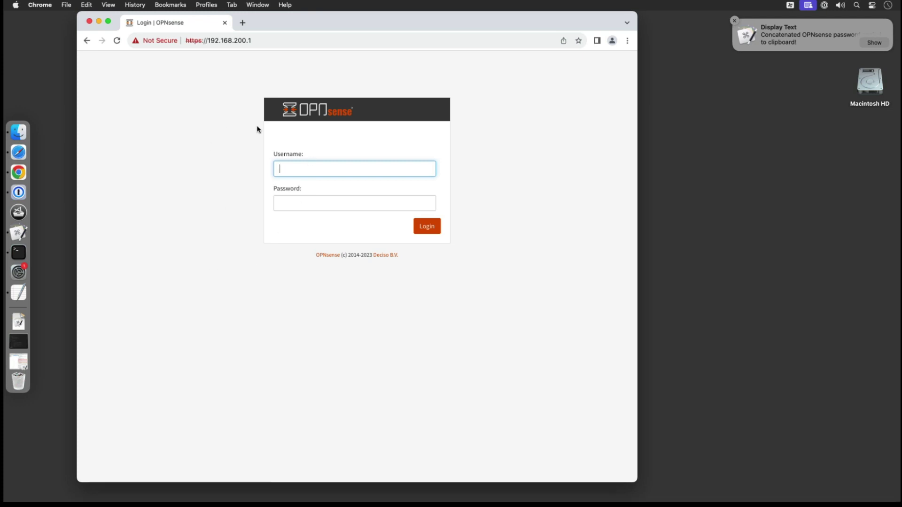
left_click(302, 204)
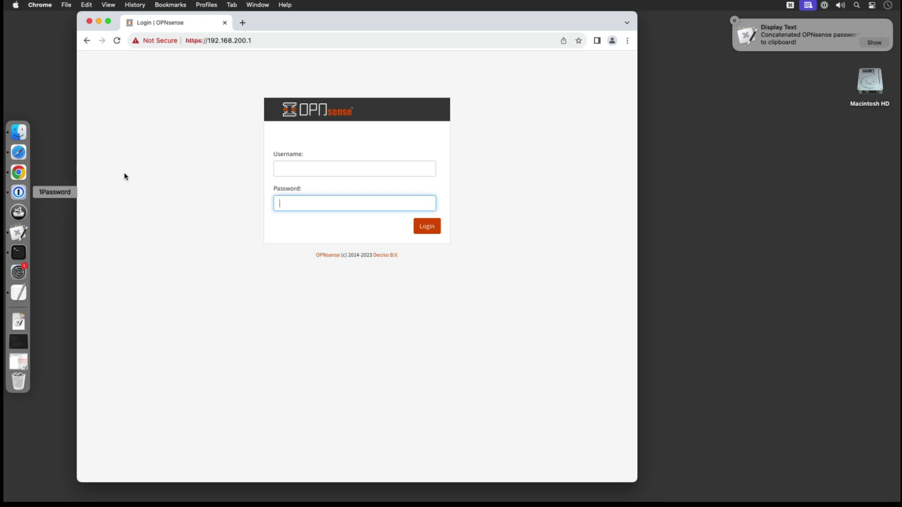
Enable the Autofill OPNsense password macro from its context menu in the Keyboard Maestro editor.
left_click(23, 239)
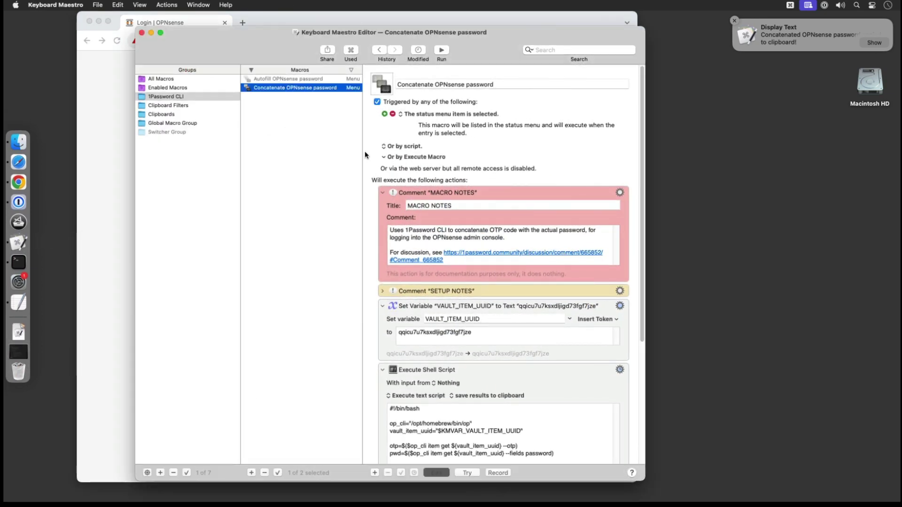
right_click(308, 88)
left_click(301, 88)
left_click(291, 79)
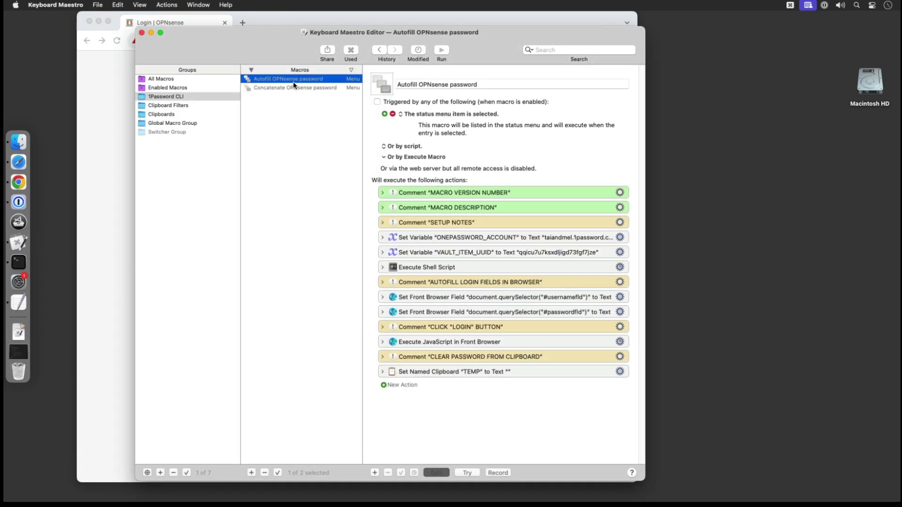
right_click(294, 79)
left_click(308, 136)
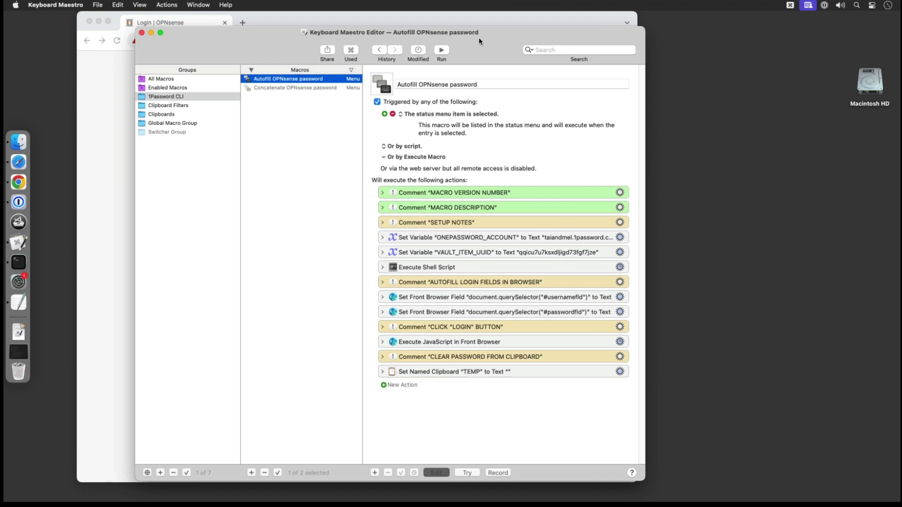
Move the editor aside and return to the OPNsense login page in Chrome with the Password field focused.
left_click_drag(495, 45, 477, 30)
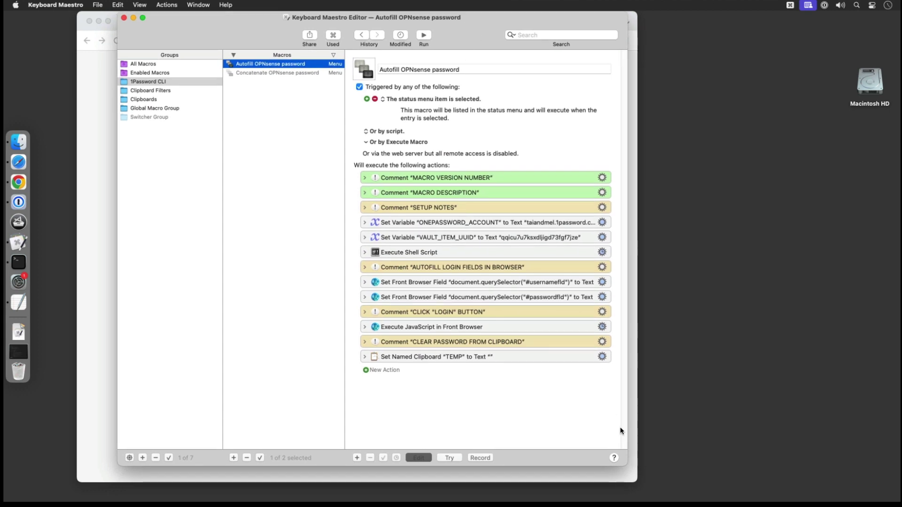
left_click(111, 109)
left_click(294, 170)
left_click(325, 204)
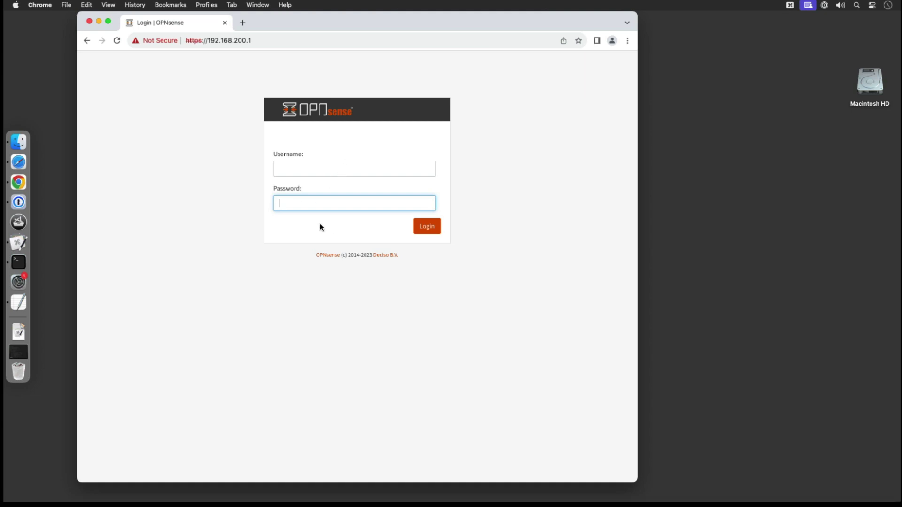
left_click(285, 170)
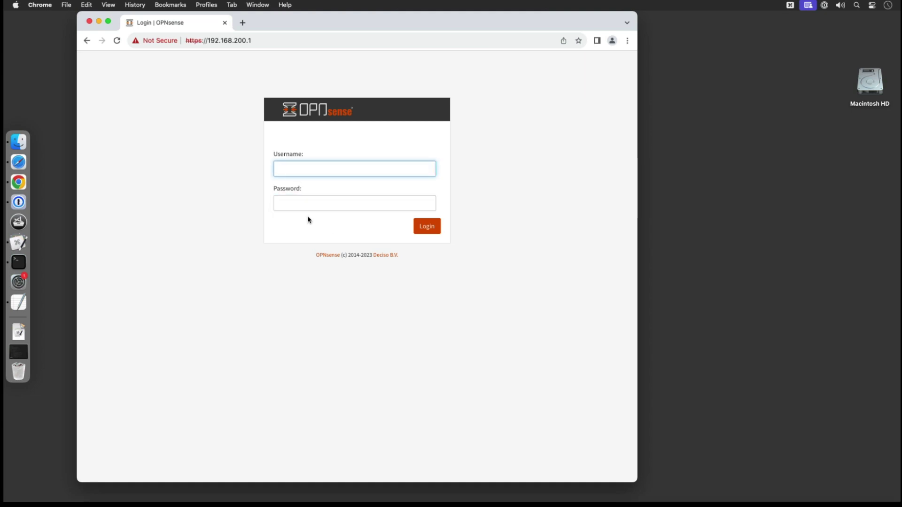
left_click(276, 209)
left_click(18, 243)
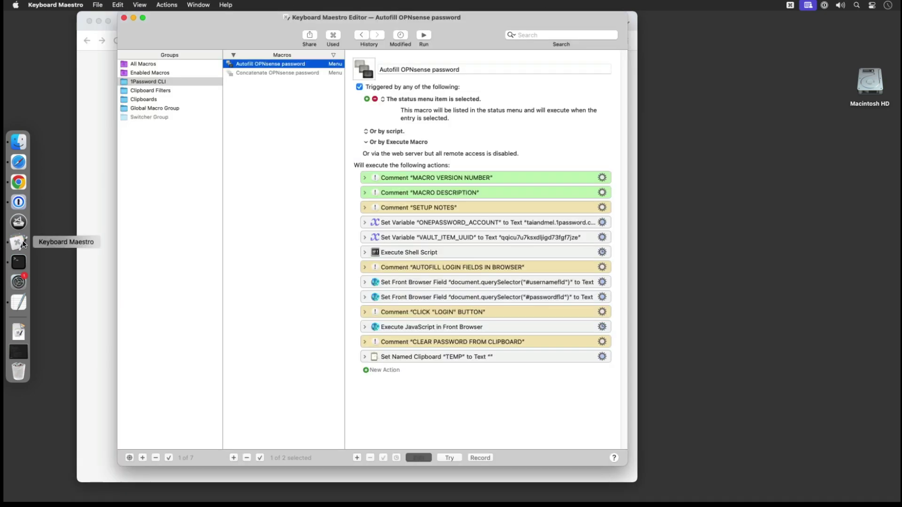
left_click(19, 182)
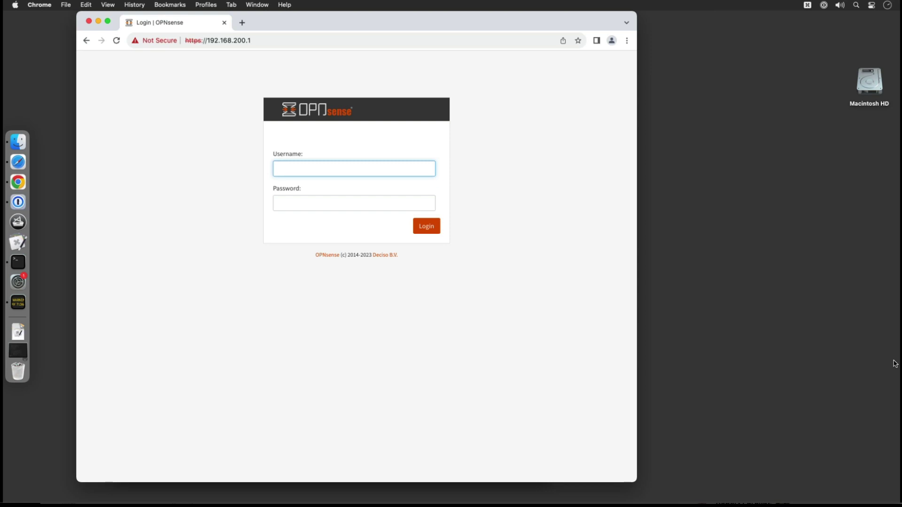
Run Autofill OPNsense password from the Keyboard Maestro status menu against the login page.
left_click(807, 5)
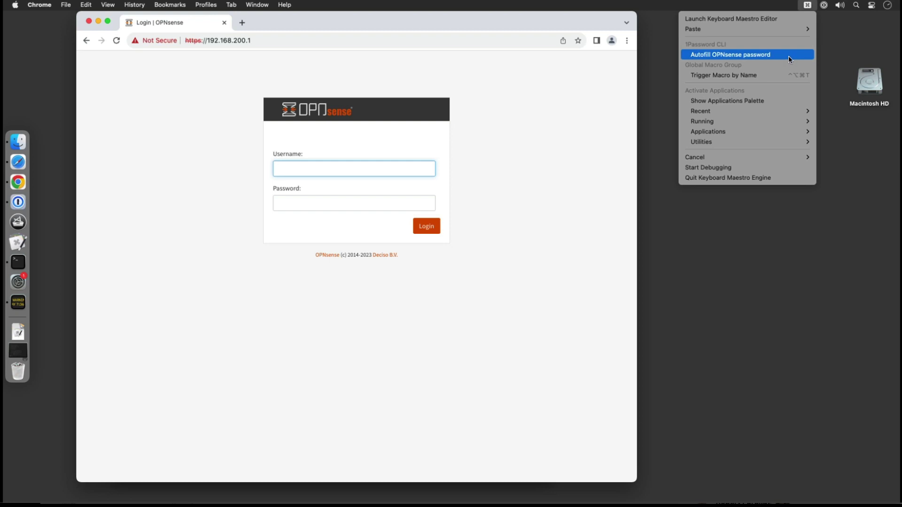
left_click(789, 55)
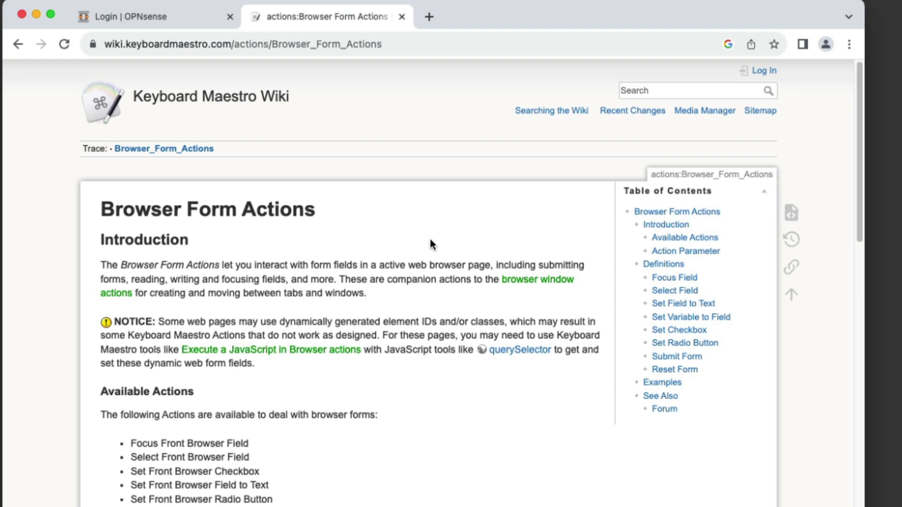
scroll(430, 243, "down", 1)
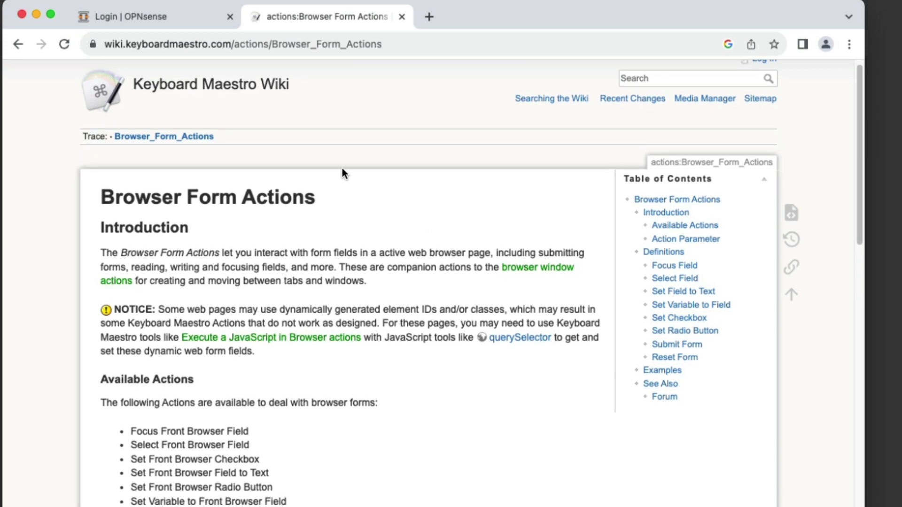
scroll(391, 289, "down", 5)
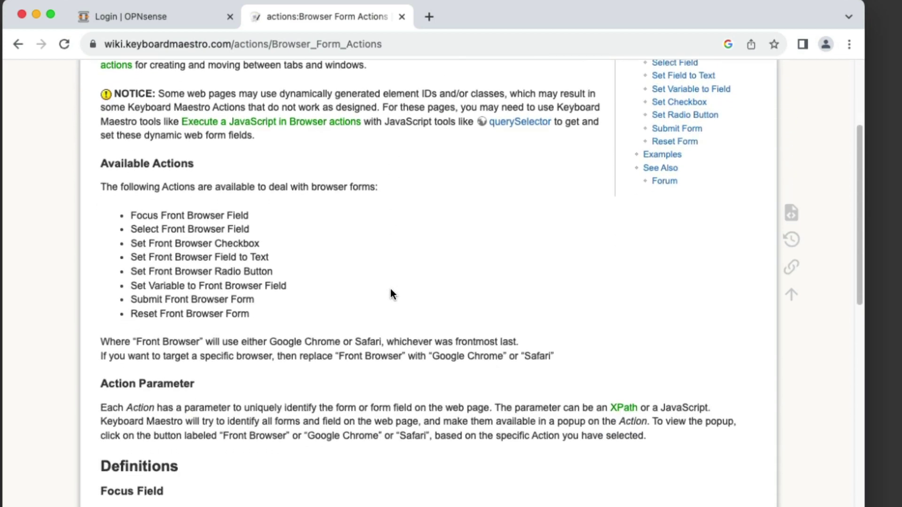
scroll(390, 289, "down", 10)
key("Home")
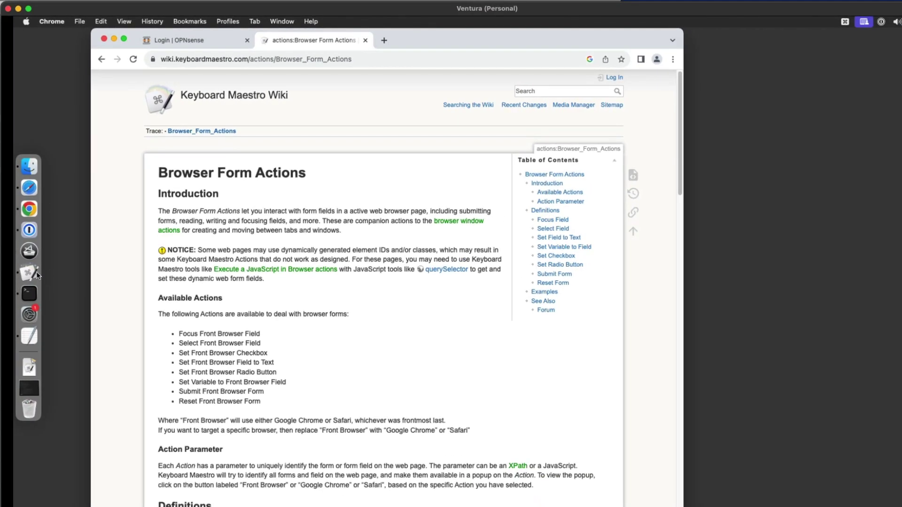
left_click(38, 276)
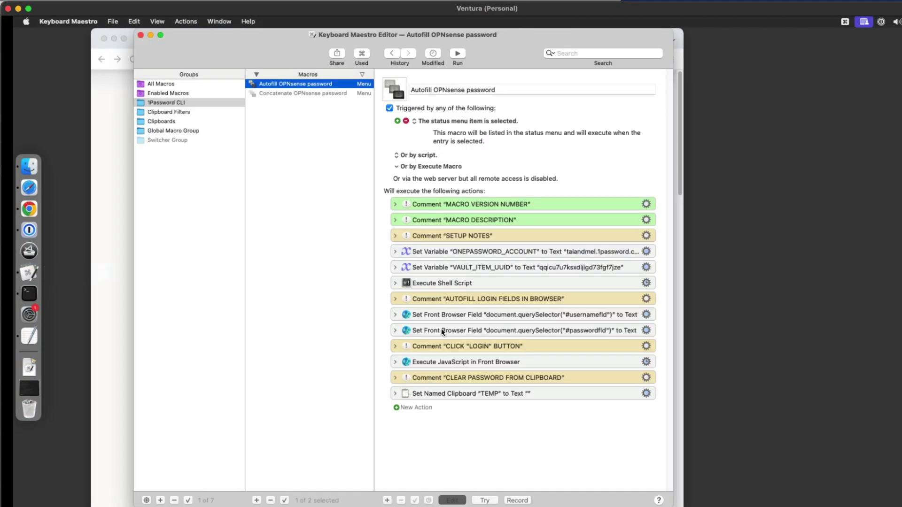
left_click(427, 364)
left_click(474, 207)
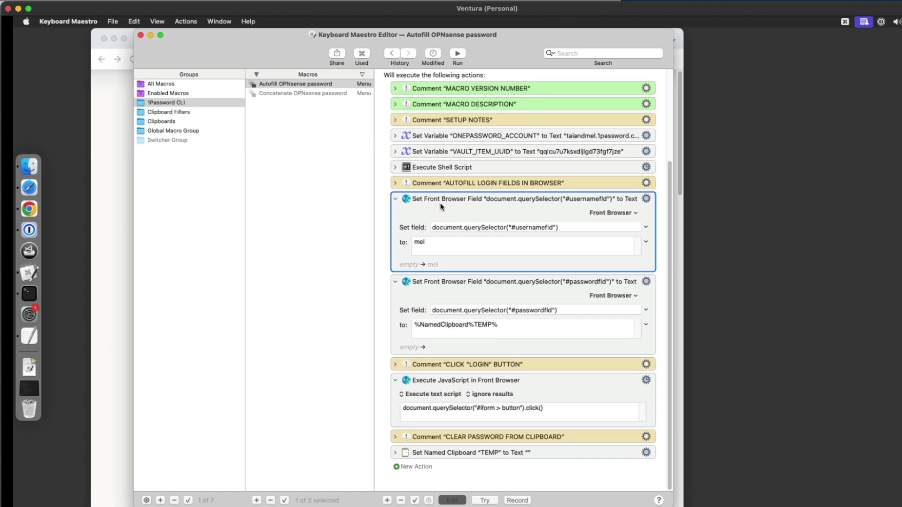
left_click(425, 381)
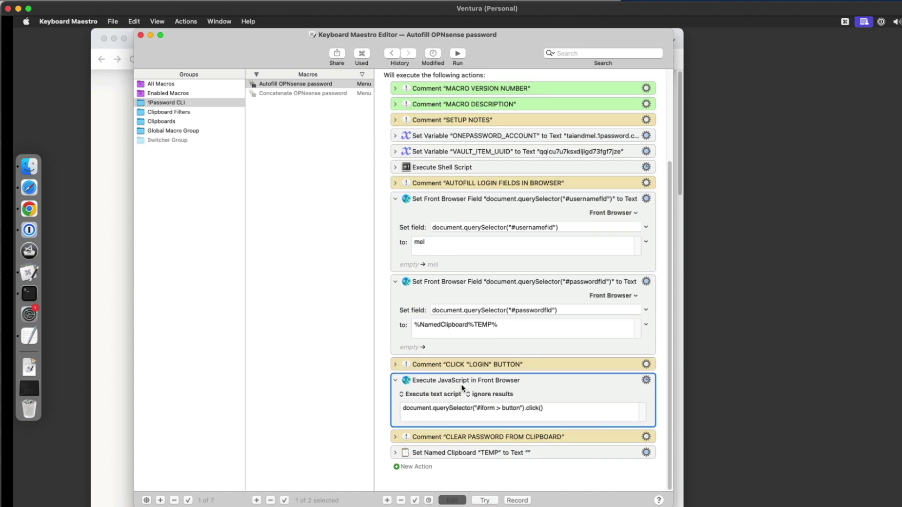
left_click(396, 380)
left_click(466, 272)
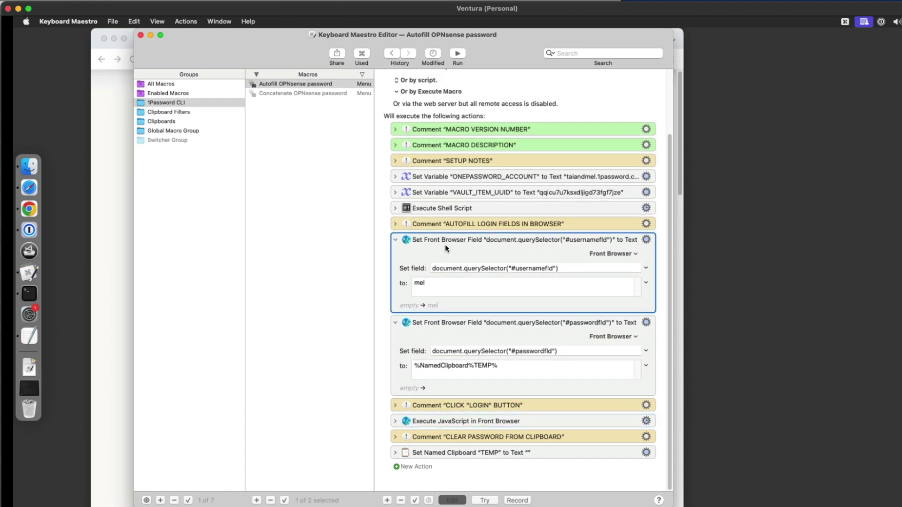
left_click(436, 331)
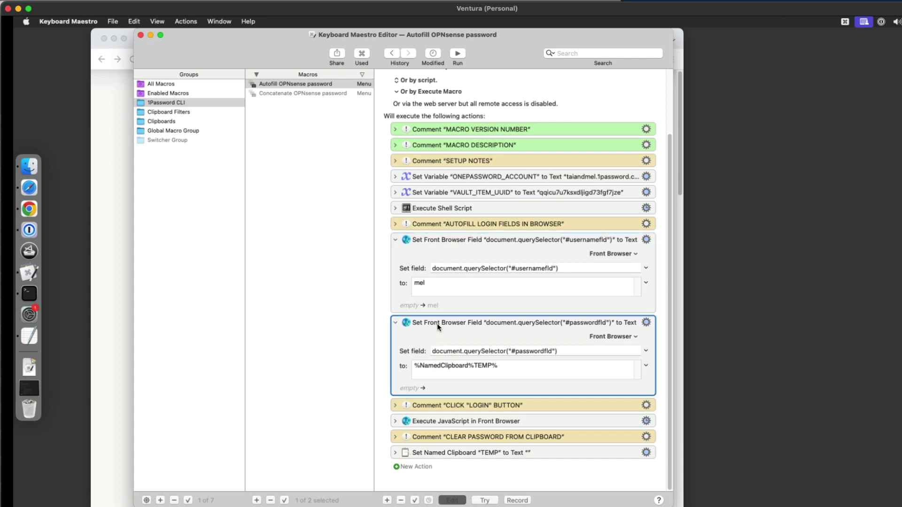
left_click(396, 207)
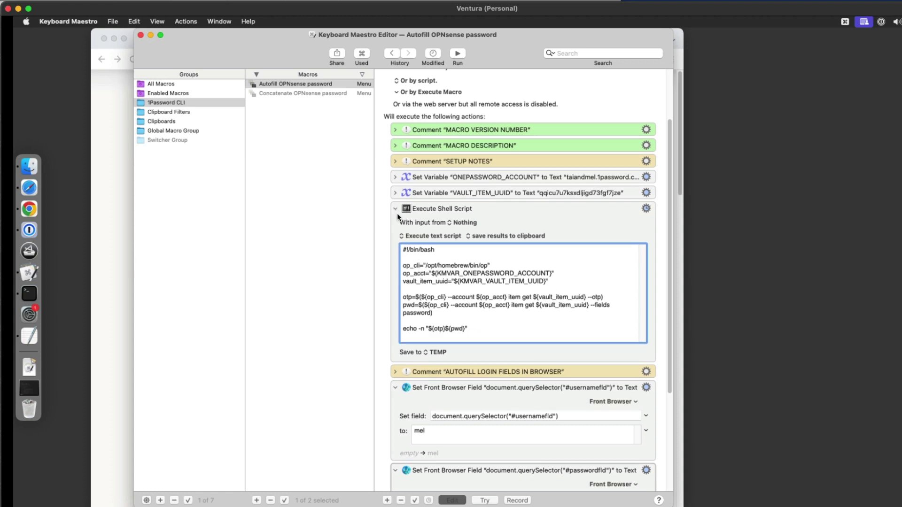
key("super+Left")
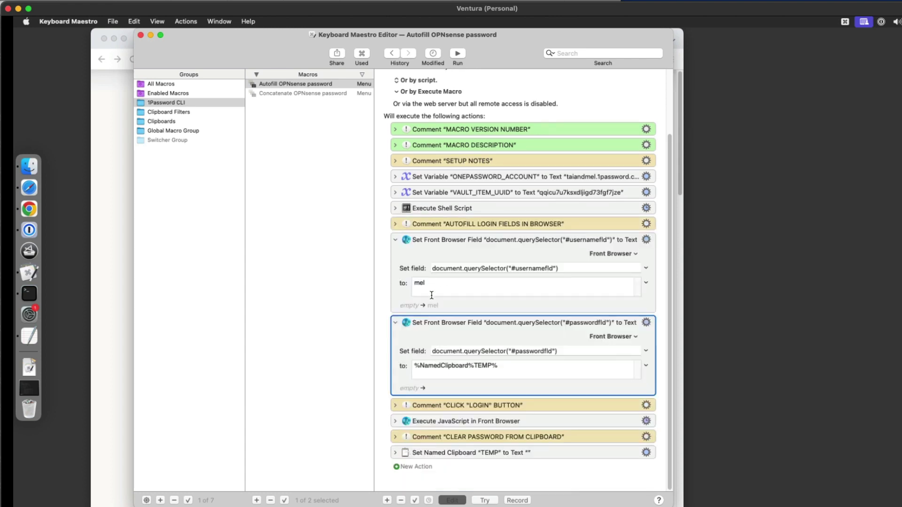
left_click(431, 295)
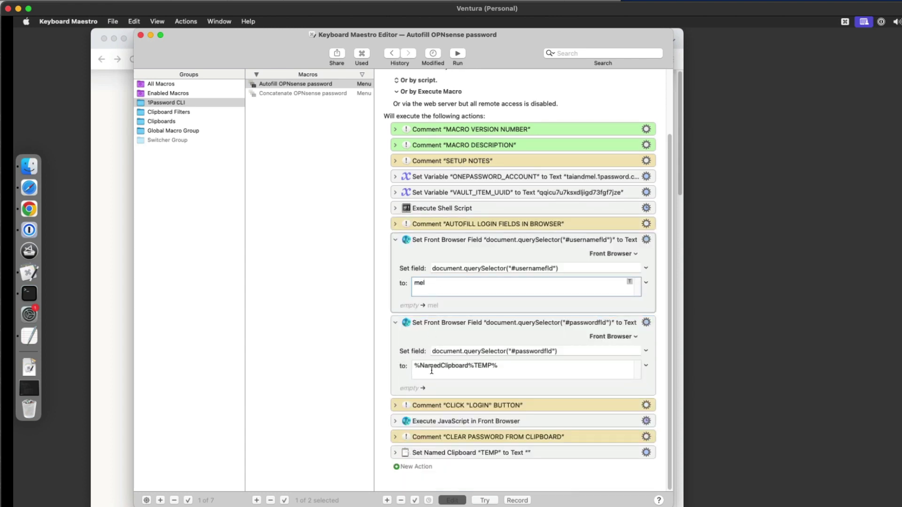
left_click(431, 371)
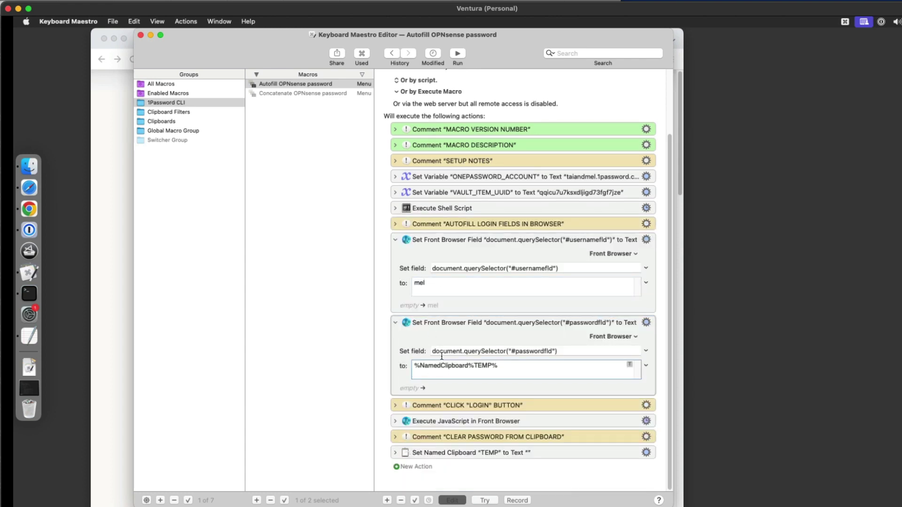
left_click(433, 268)
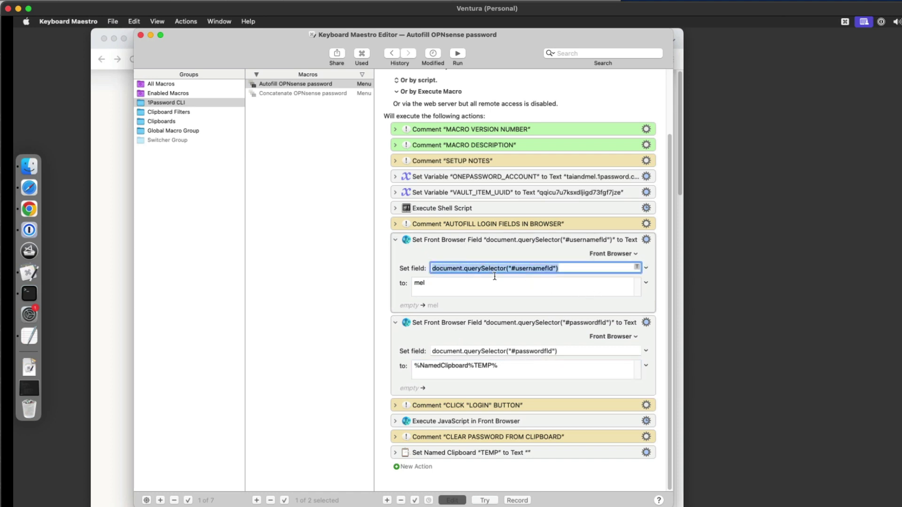
left_click(438, 285)
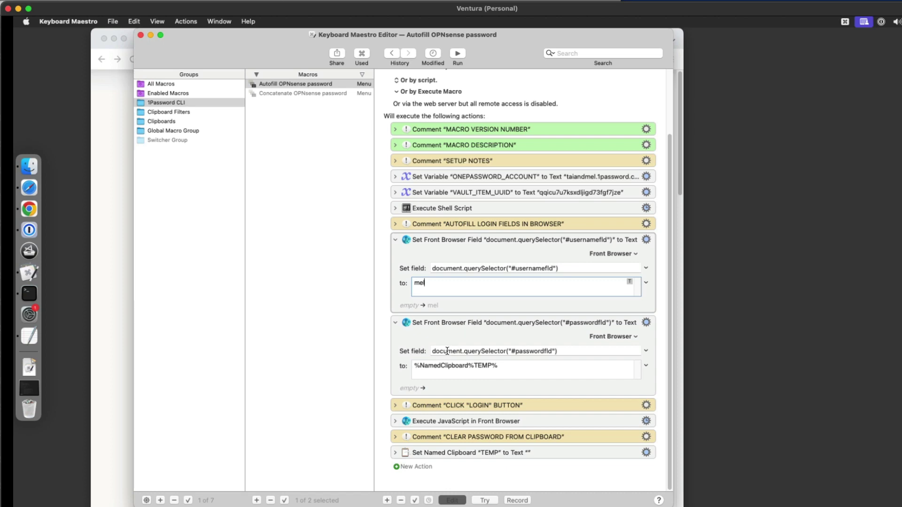
key("Tab")
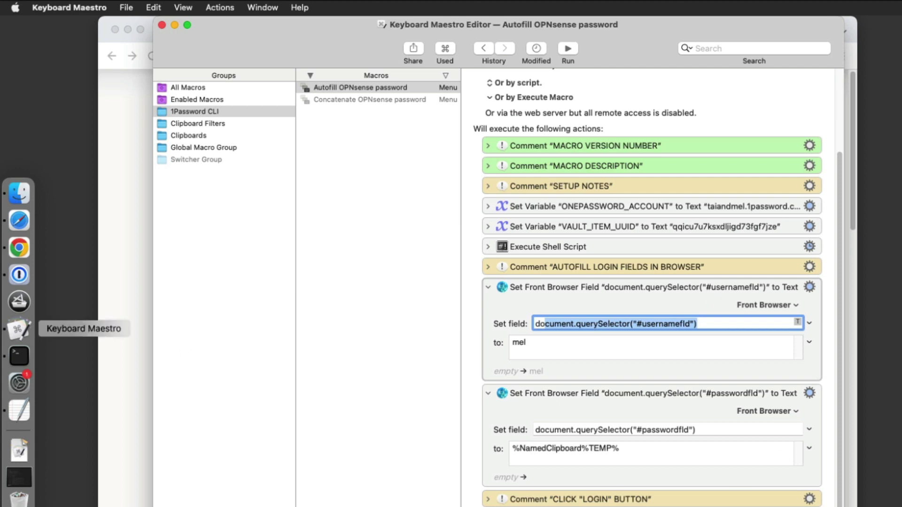
Switch to the Login | OPNsense tab and inspect the Username field in developer tools.
left_click(19, 248)
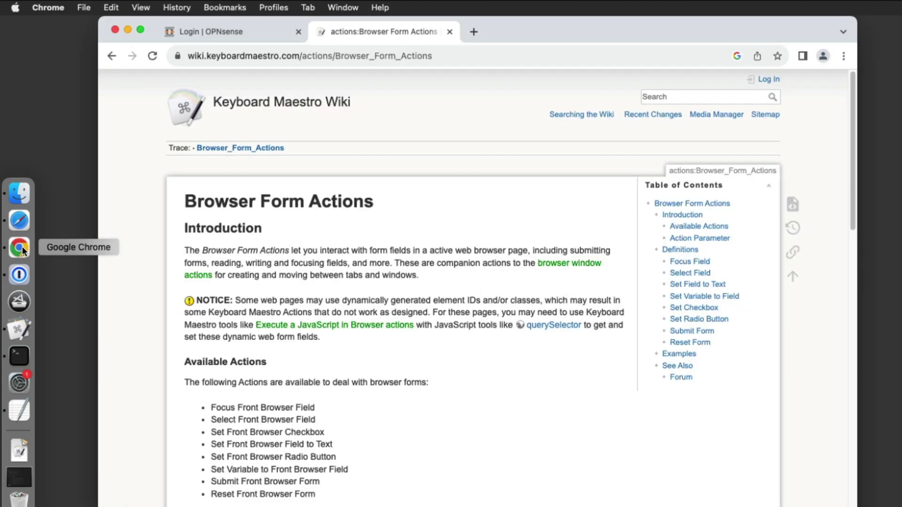
left_click(202, 29)
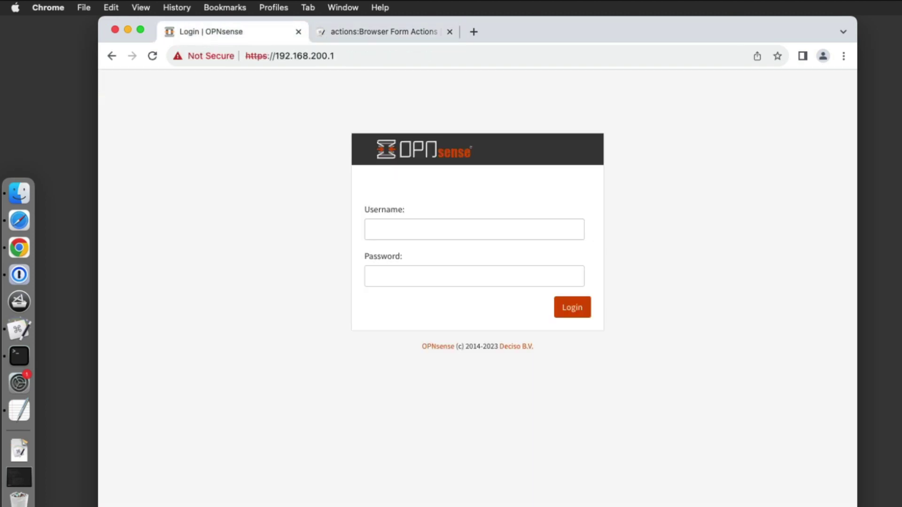
left_click(393, 232)
left_click(390, 279)
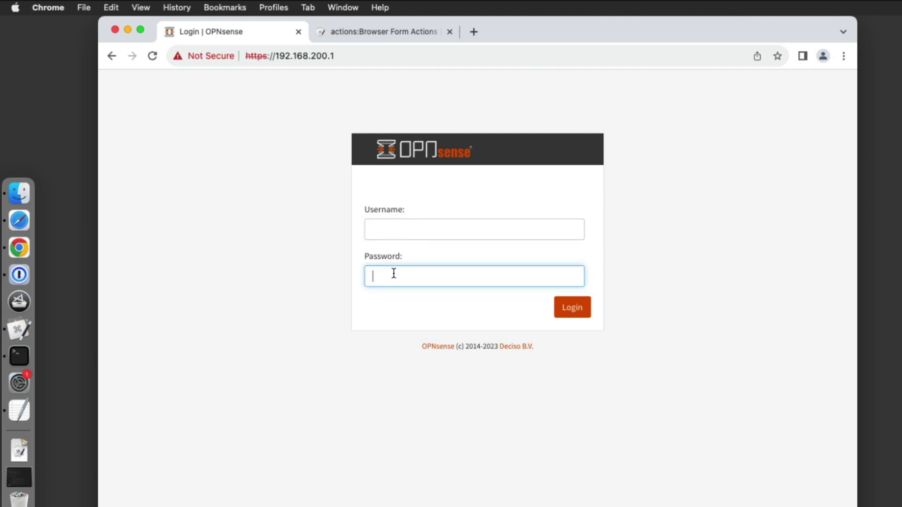
left_click(381, 231)
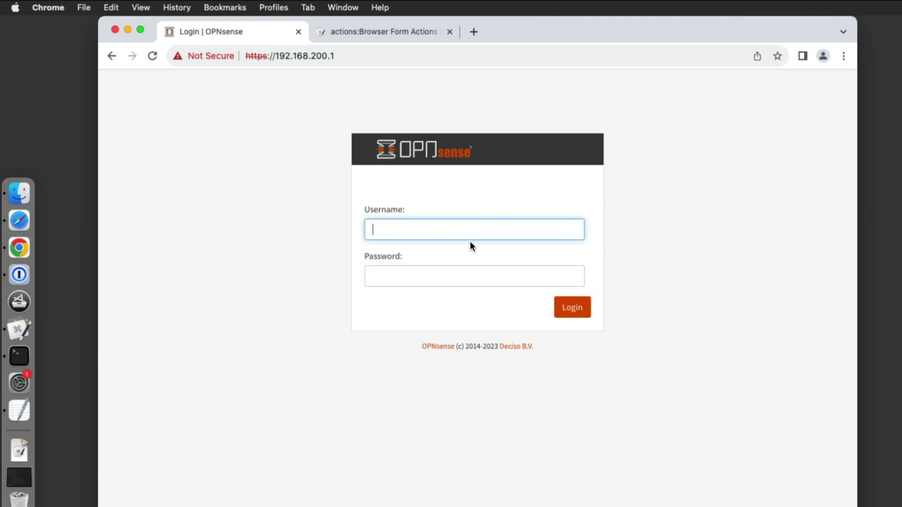
right_click(381, 229)
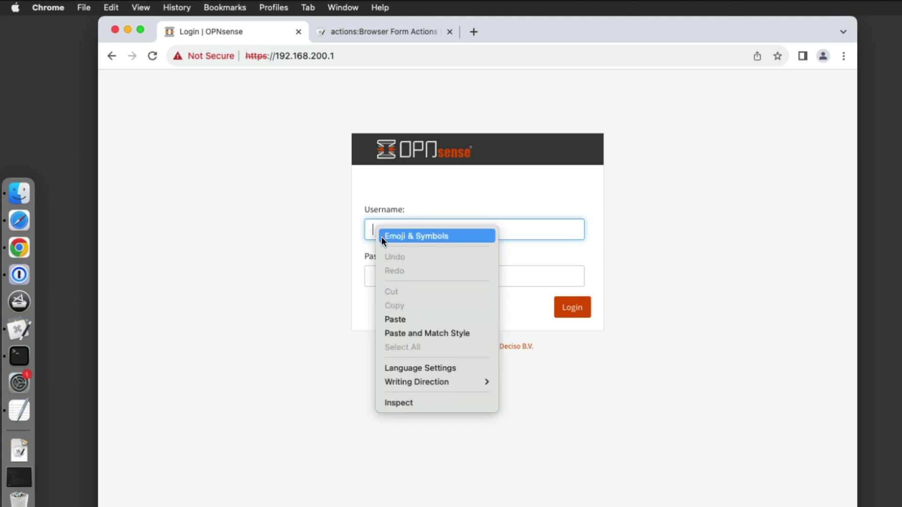
left_click(459, 408)
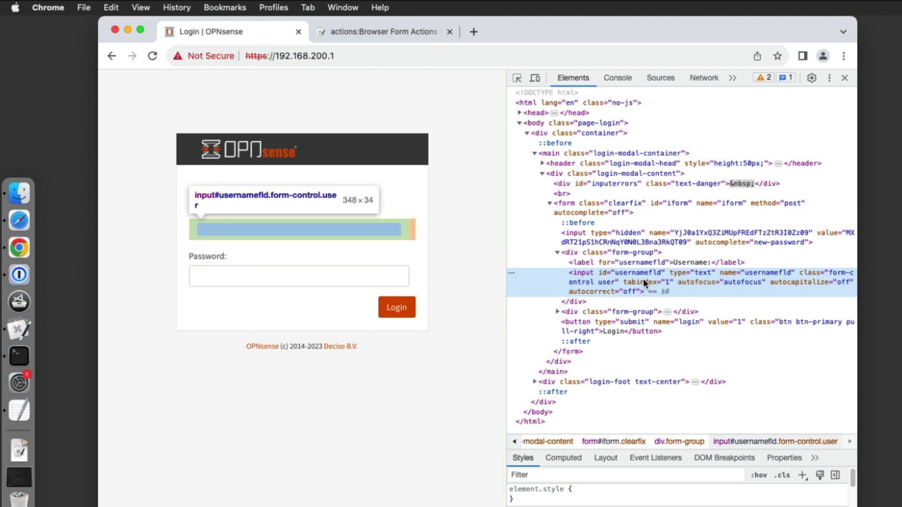
Copy the JS path of the usernamefld input element.
right_click(619, 281)
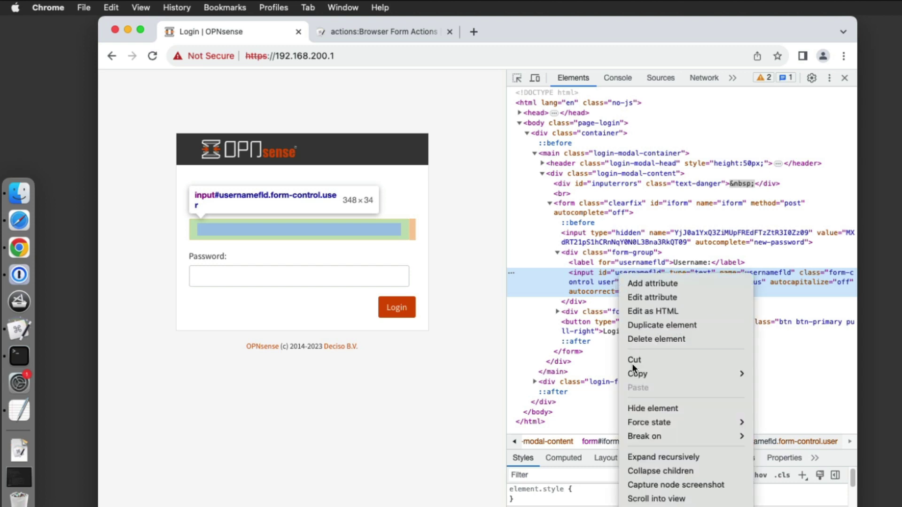
mouse_move(636, 373)
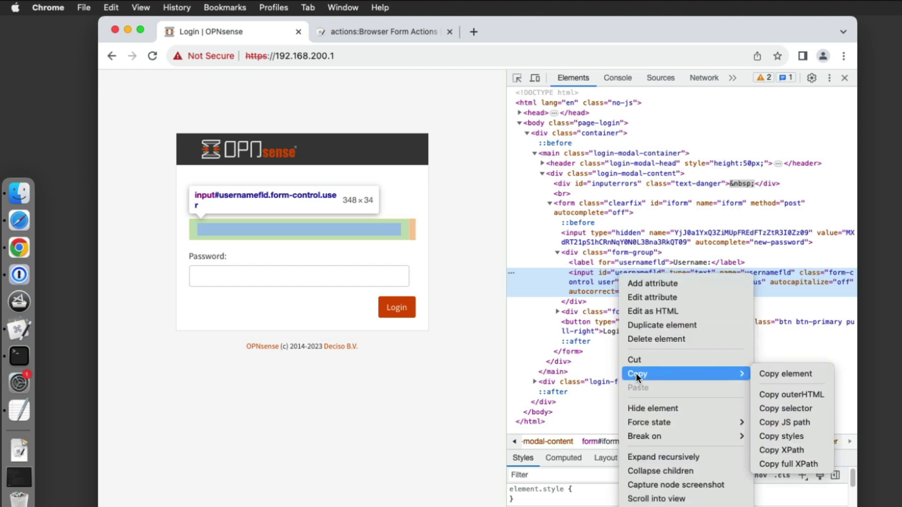
left_click(815, 423)
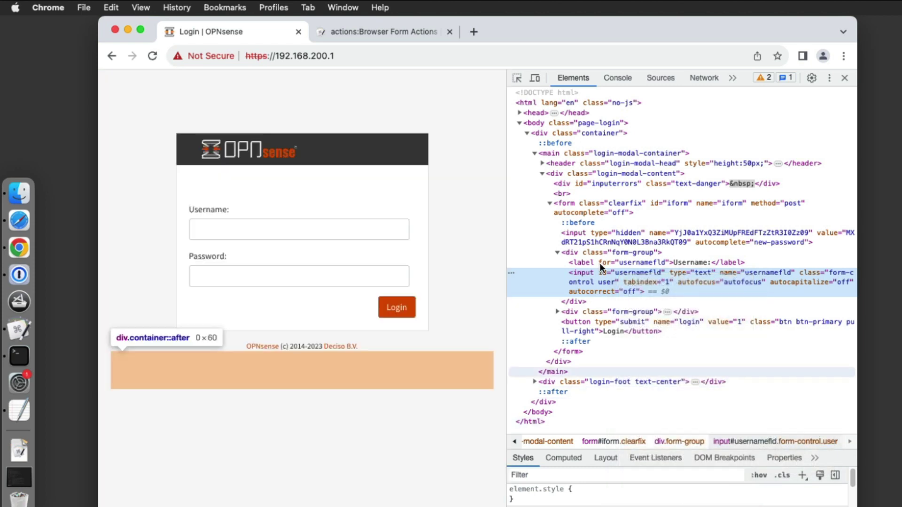
right_click(672, 282)
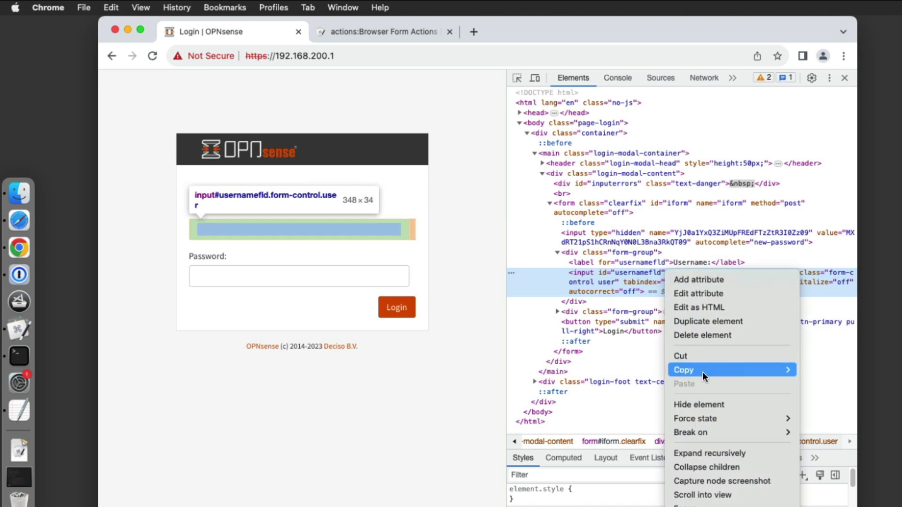
mouse_move(702, 371)
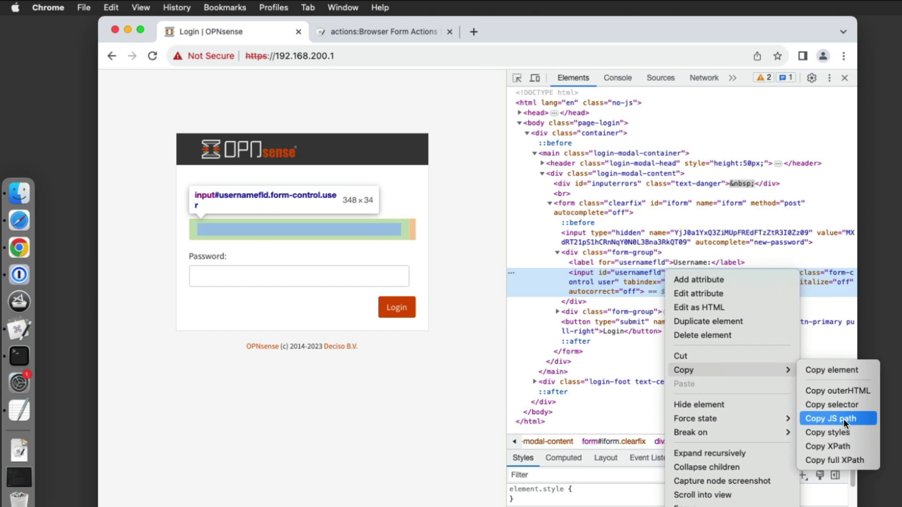
Paste the username input's JS path into a new TextEdit note and move the window aside.
left_click(845, 418)
left_click(19, 412)
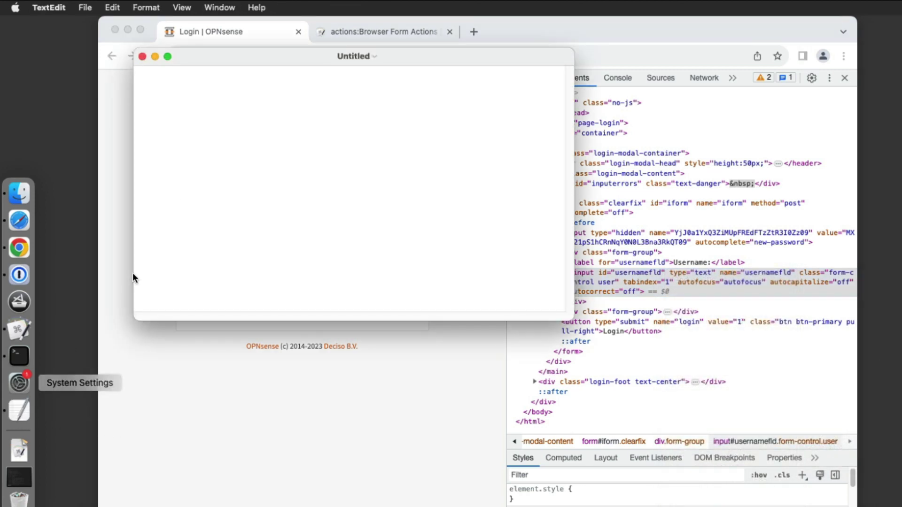
key("super+v")
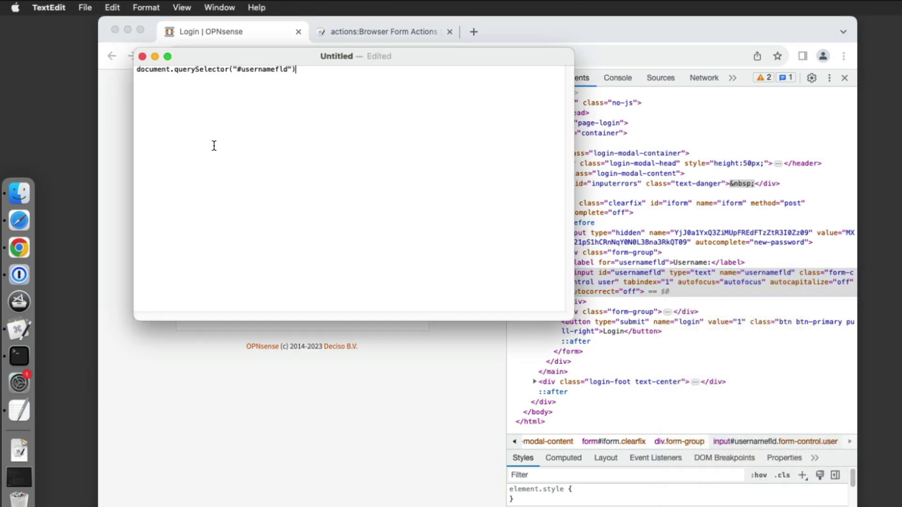
left_click_drag(249, 65, 178, 206)
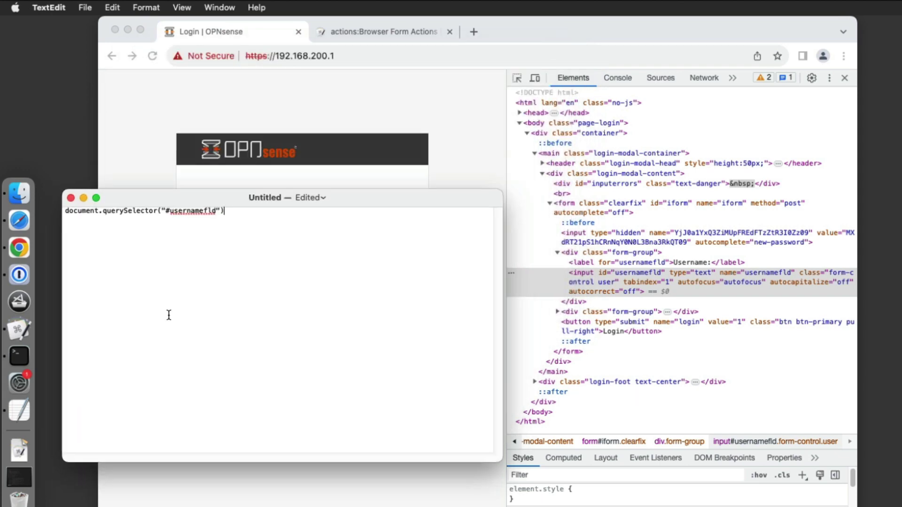
left_click_drag(297, 206, 225, 412)
Inspect the Password field in Chrome and copy its JS path.
left_click(265, 282)
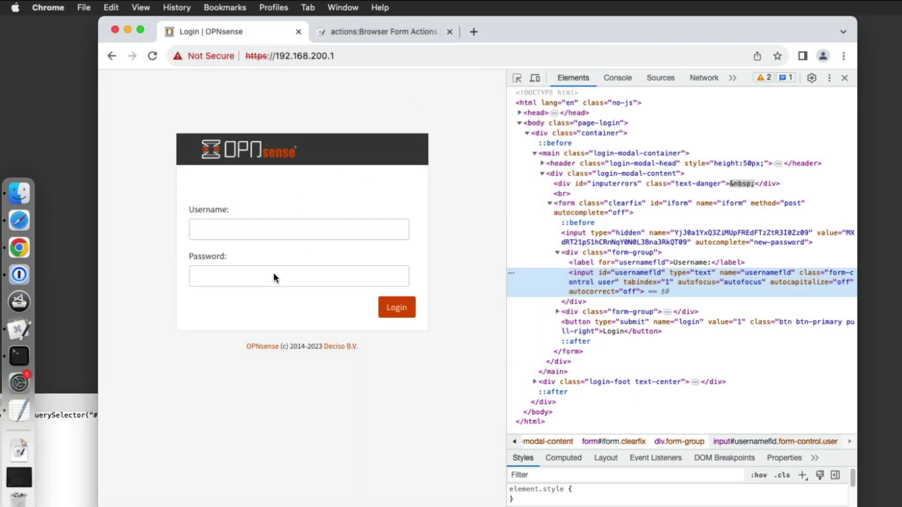
right_click(252, 278)
right_click(267, 281)
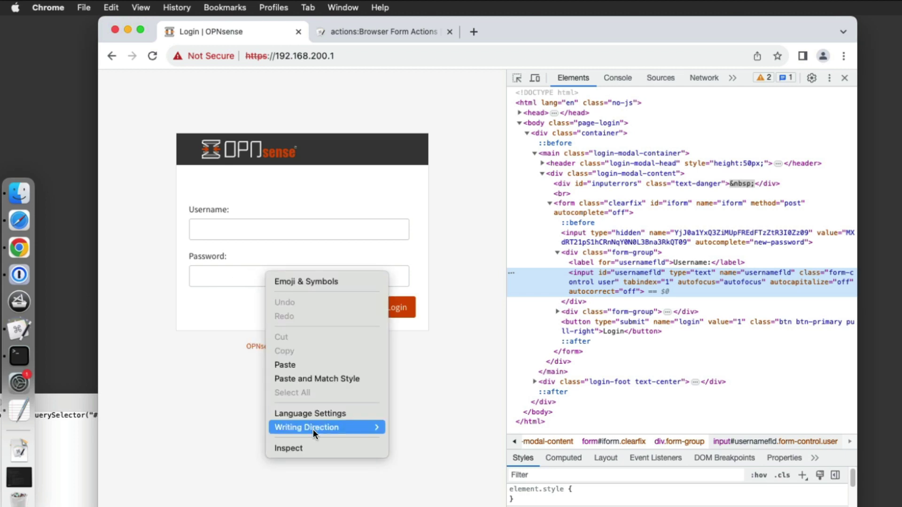
left_click(324, 448)
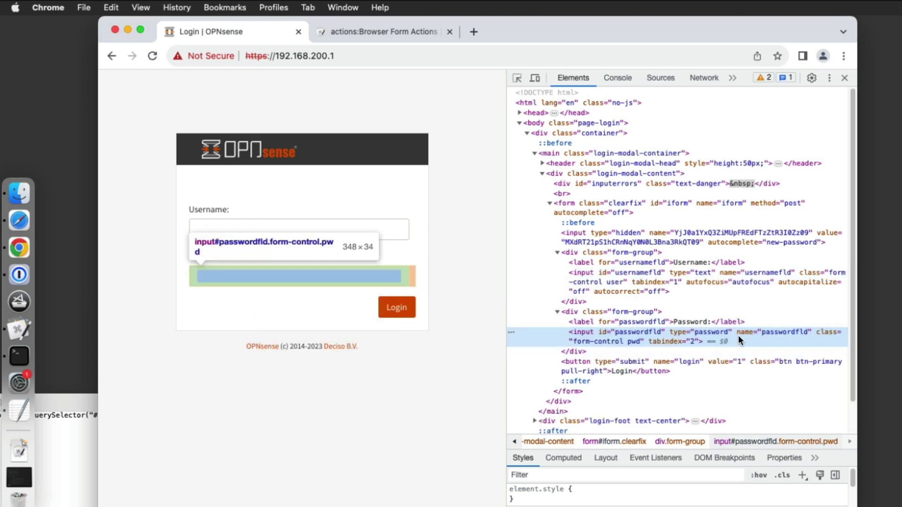
right_click(680, 330)
mouse_move(722, 424)
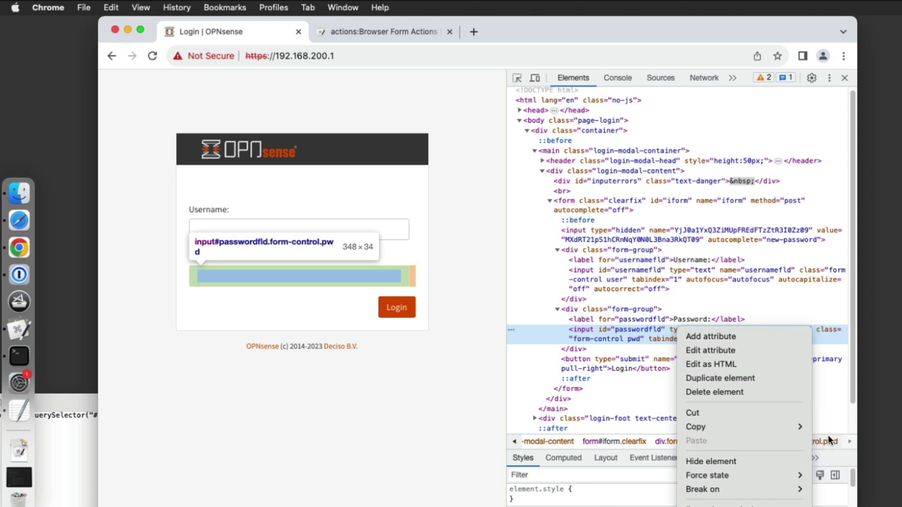
left_click(820, 476)
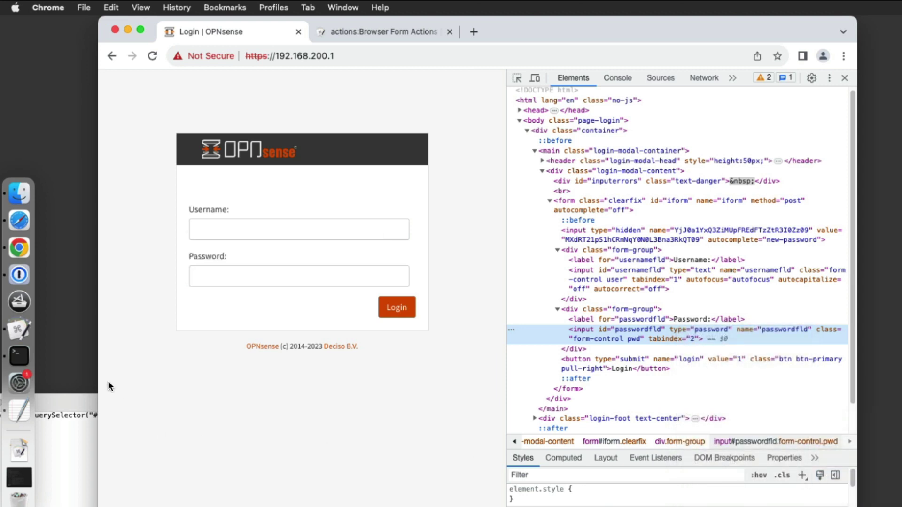
Paste document.querySelector("#passwordfld") as a new line in the notes, then move them aside.
left_click(83, 397)
left_click_drag(82, 397, 241, 148)
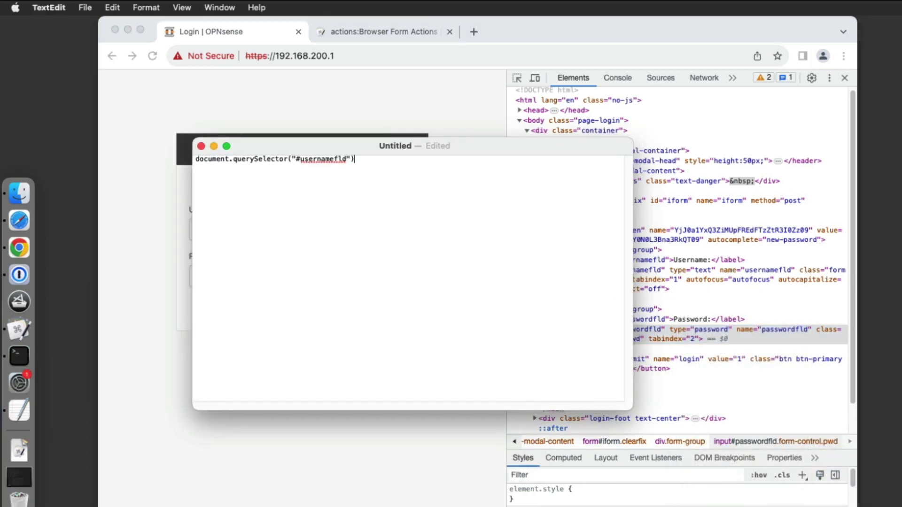
key("super+v")
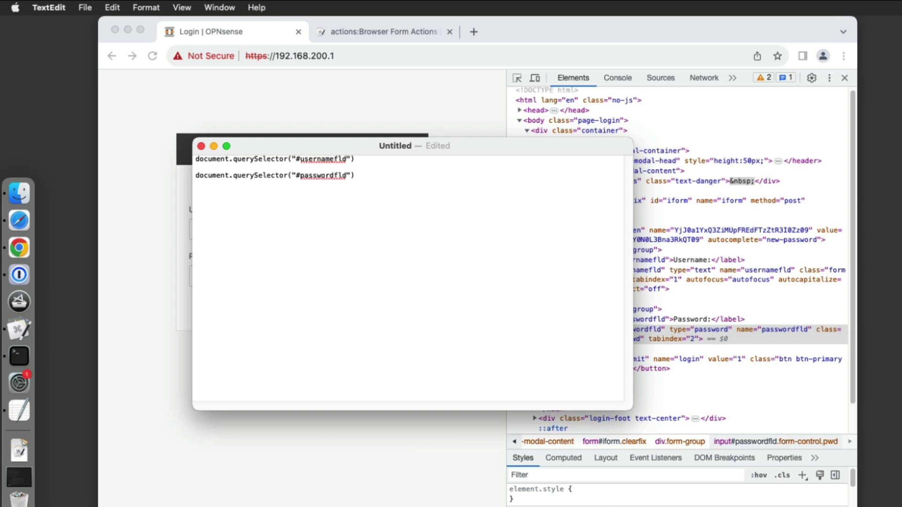
left_click_drag(329, 145, 172, 396)
left_click(420, 212)
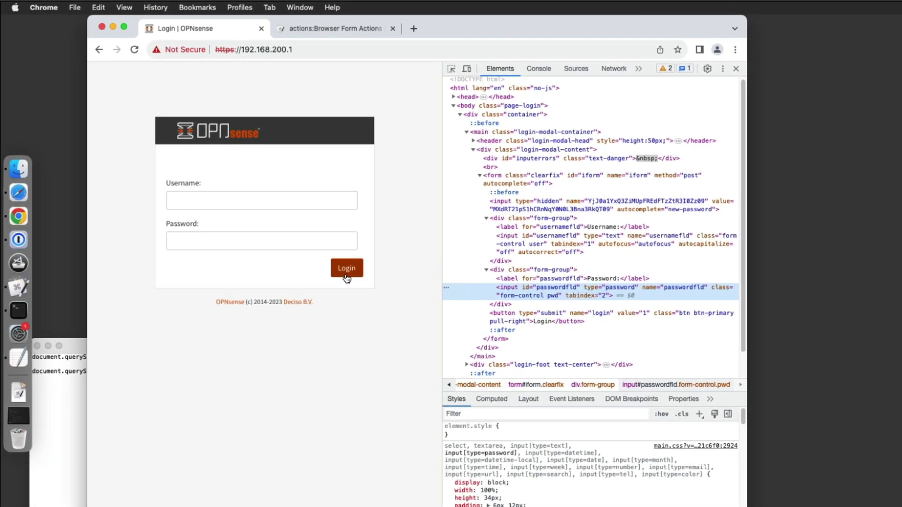
Inspect the OPNsense Login button and copy its JS path.
right_click(350, 272)
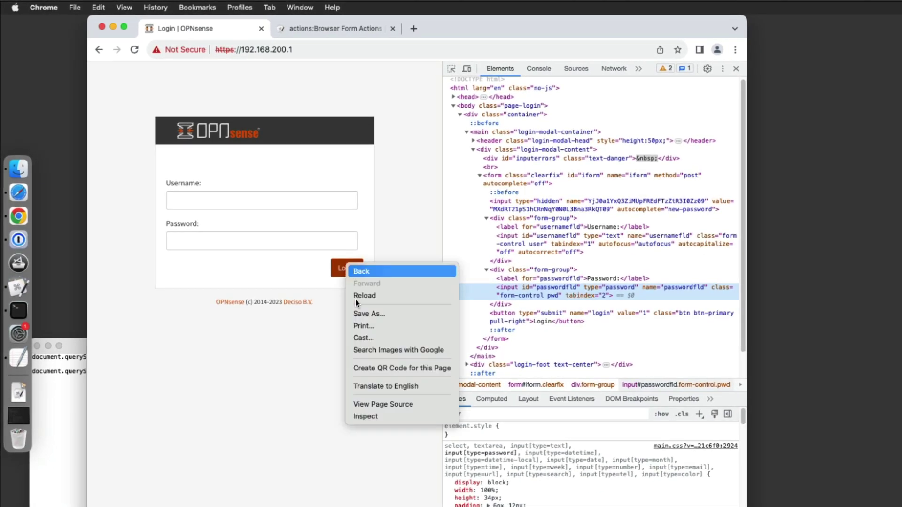
left_click(374, 417)
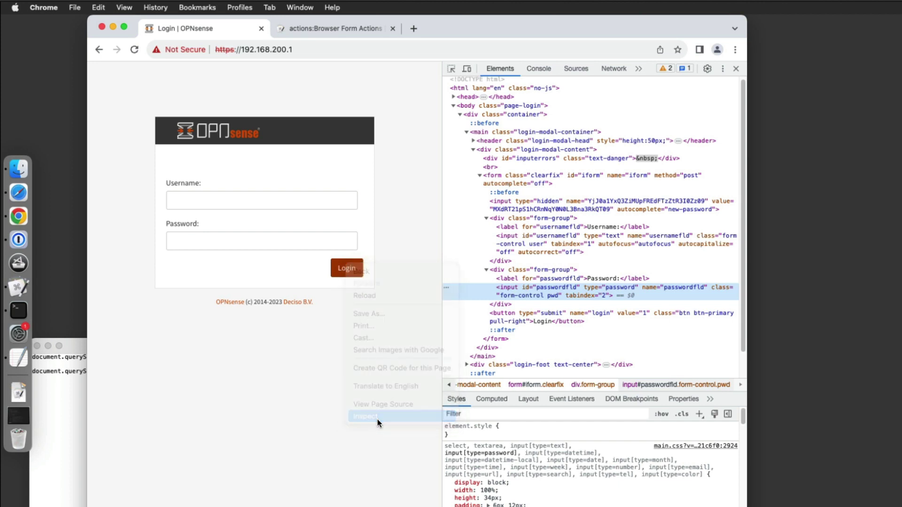
right_click(594, 321)
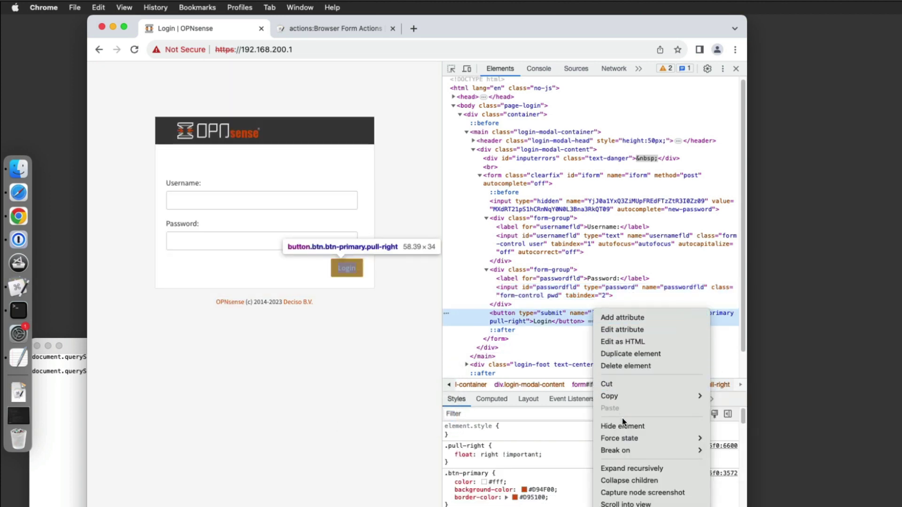
mouse_move(624, 398)
left_click(754, 438)
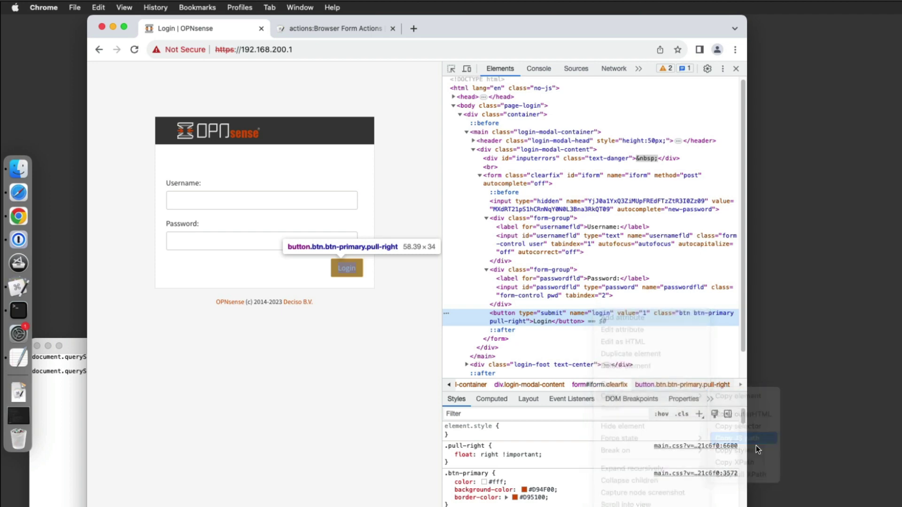
Add document.querySelector("#iform > button") to the notes, enlarge all the text, and reposition the window.
left_click(68, 426)
key("super+v")
key("super+a")
key("super+plus")
key("super+plus")
key("super+plus")
key("super+plus")
left_click_drag(294, 347, 390, 283)
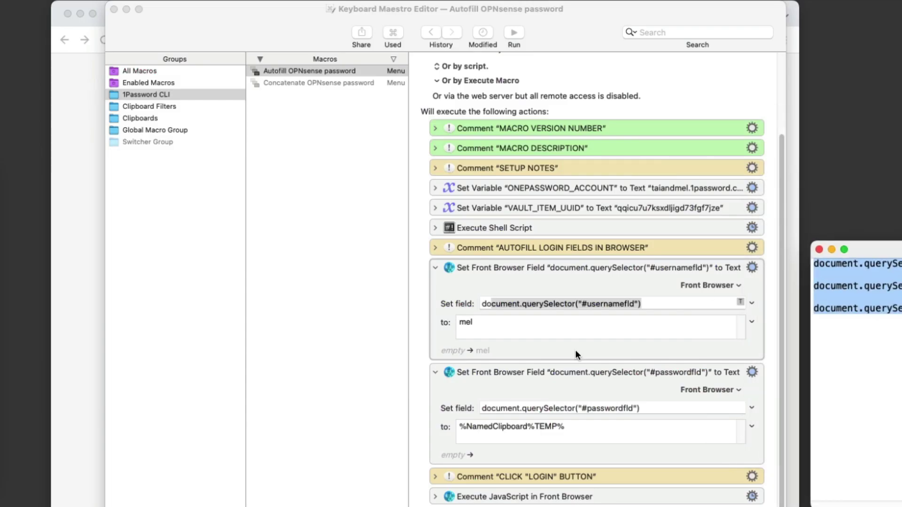
Select the username Set Front Browser Field action and review its value.
left_click(539, 273)
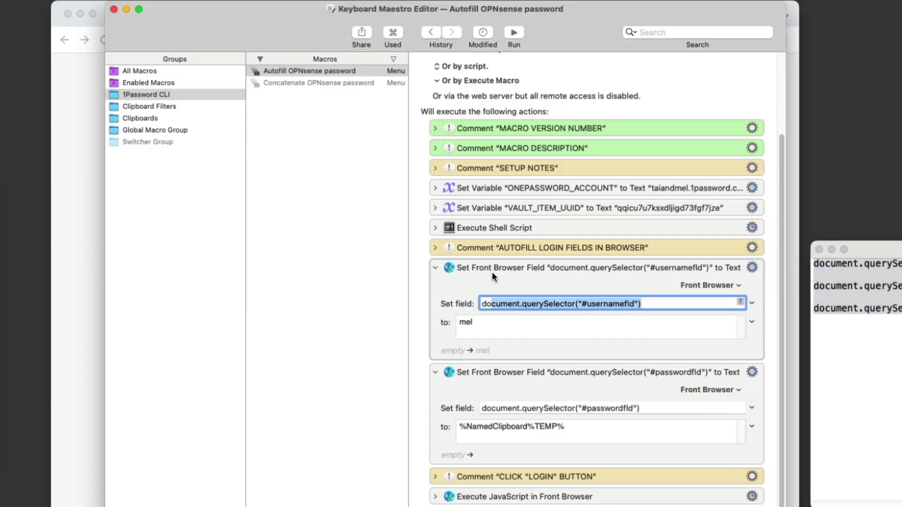
left_click(477, 280)
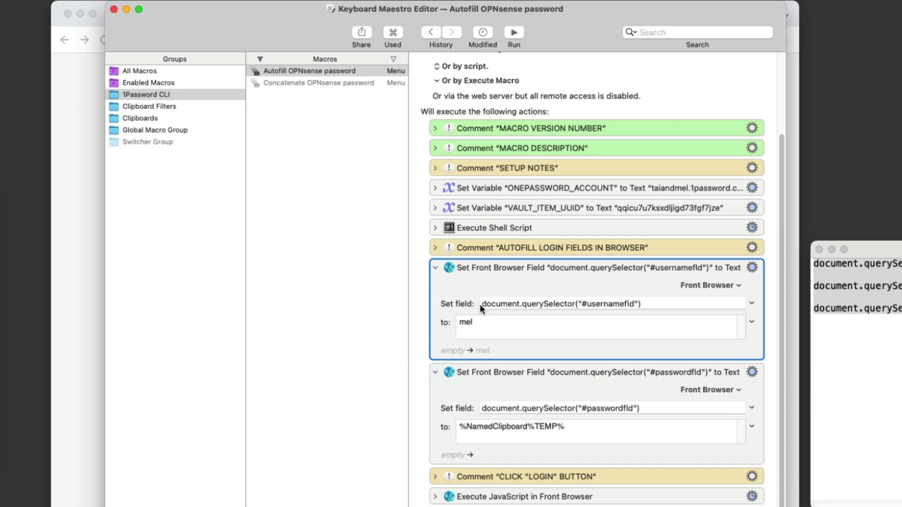
left_click(498, 324)
key("super+a")
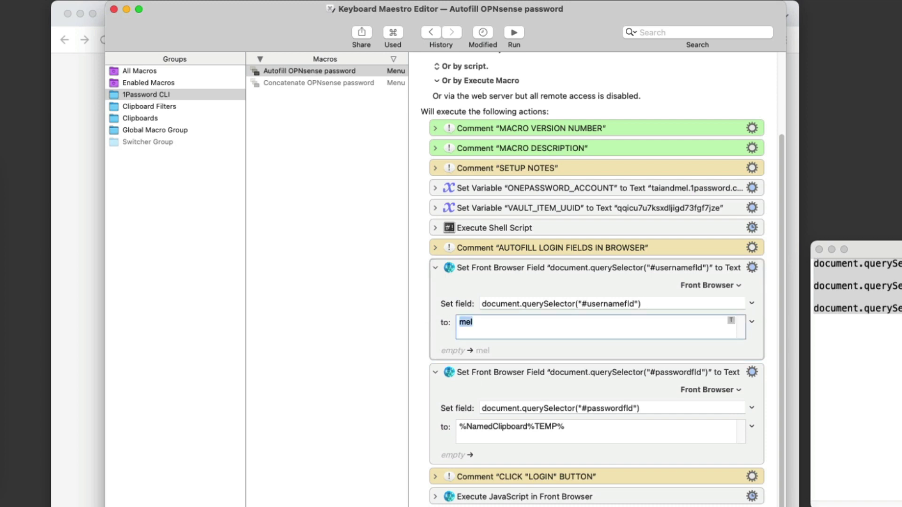
left_click(489, 322)
Review the password action's #passwordfld selector and its %NamedClipboard%TEMP% value.
left_click(560, 382)
triple_click(597, 408)
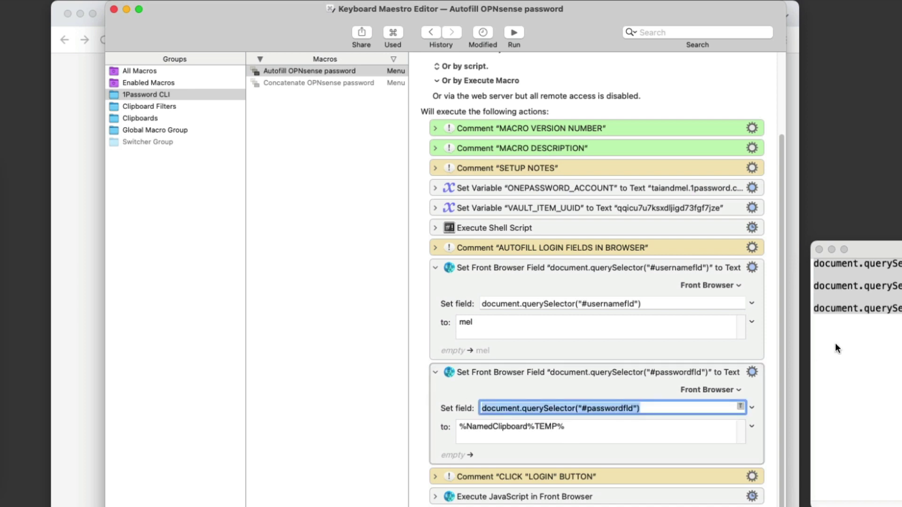
triple_click(573, 429)
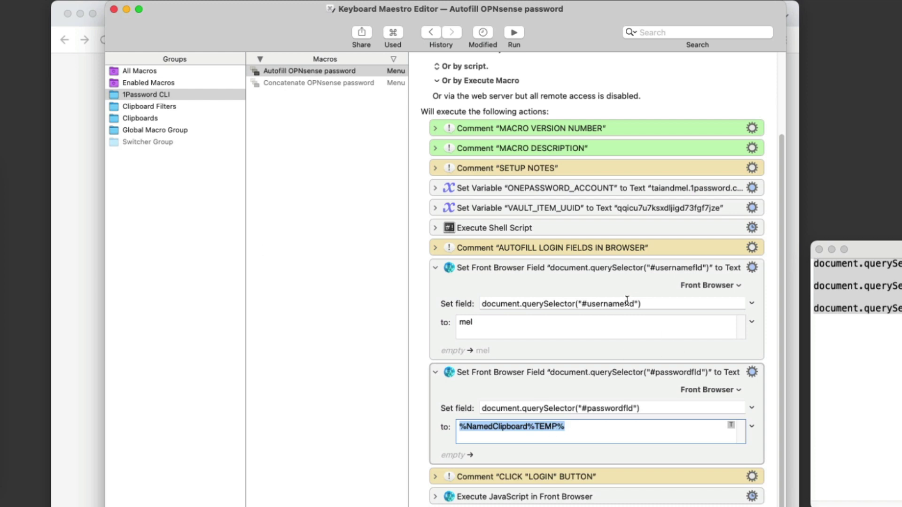
left_click(550, 428)
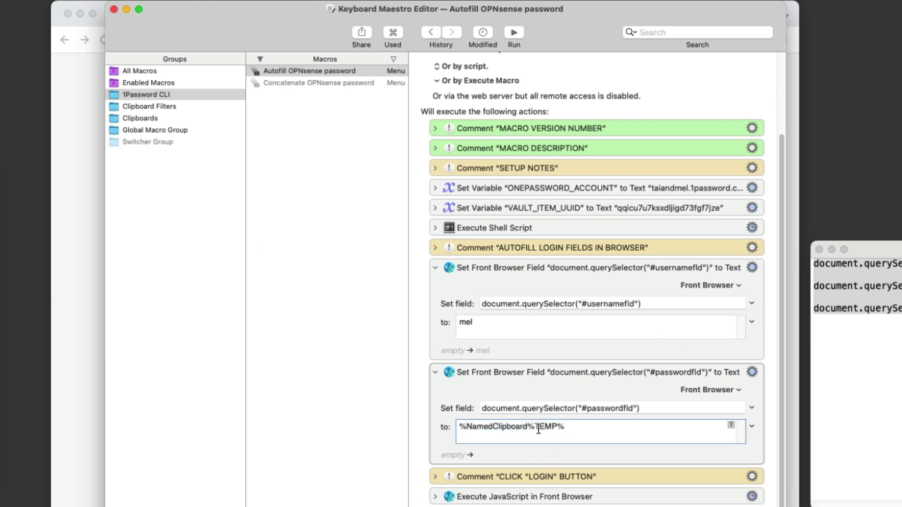
left_click_drag(535, 428, 557, 428)
left_click_drag(466, 428, 523, 428)
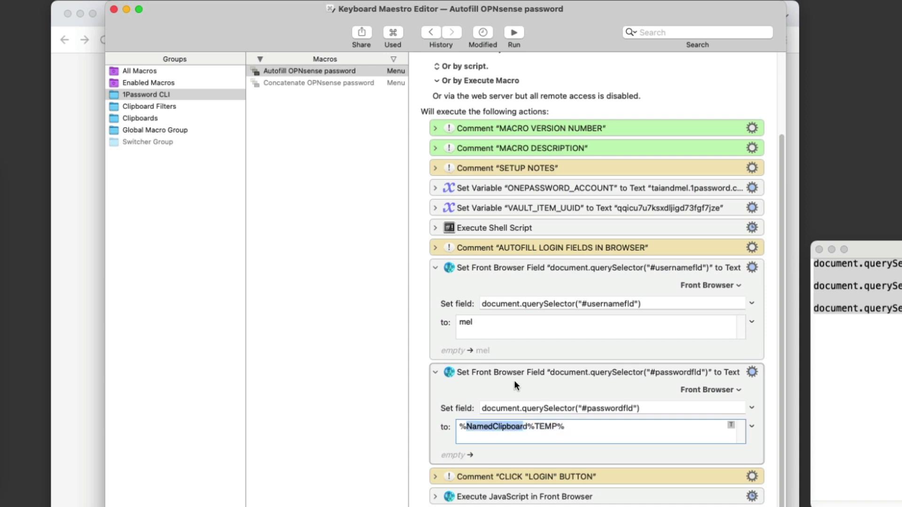
left_click(435, 228)
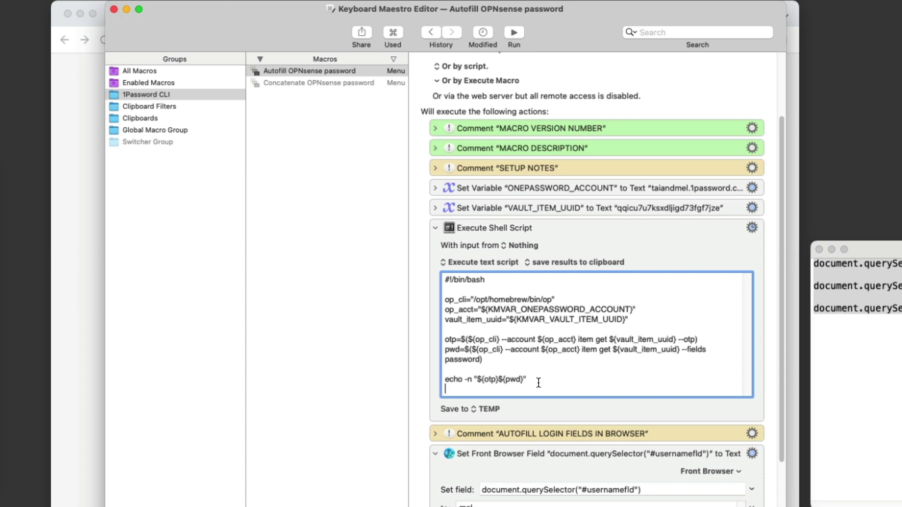
left_click(487, 409)
left_click(484, 411)
left_click(494, 407)
left_click(494, 407)
scroll(737, 416, "down", 3)
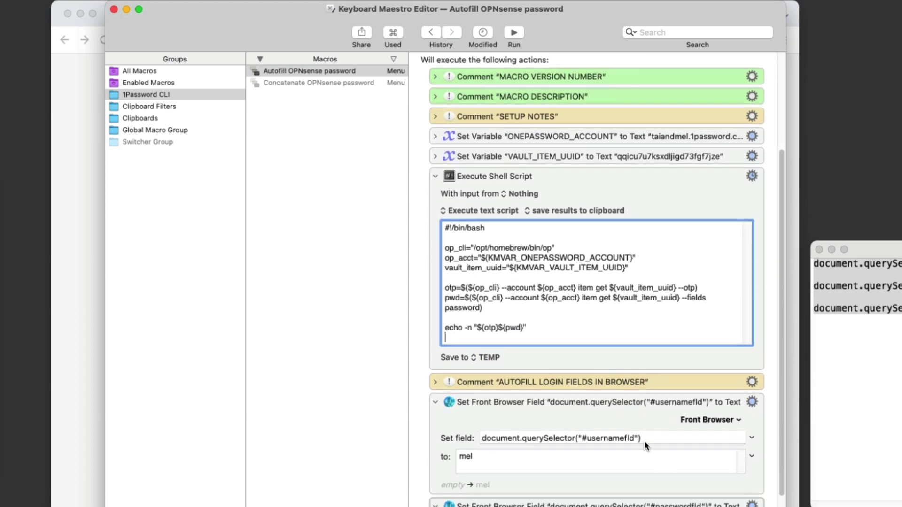
scroll(609, 447, "down", 1)
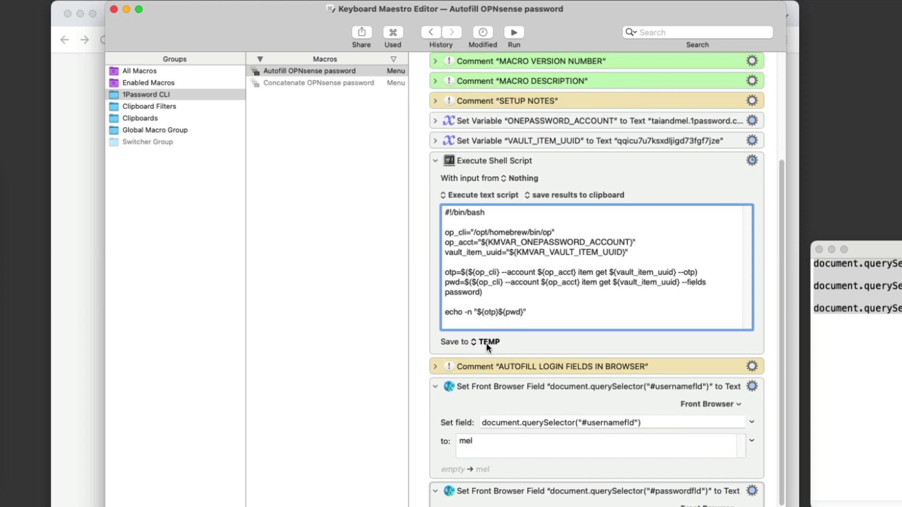
scroll(498, 470, "down", 5)
left_click_drag(573, 433, 434, 428)
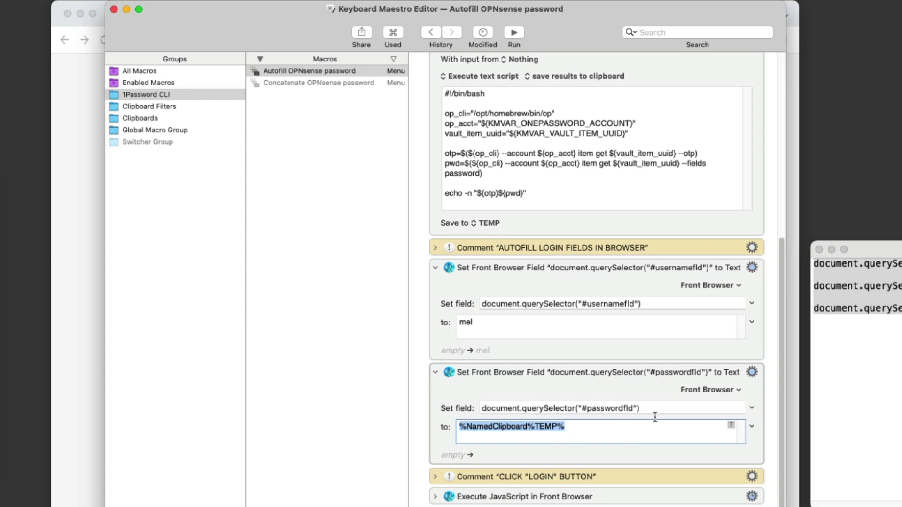
Expand the Execute JavaScript in Front Browser action and highlight its #iform > button selector.
left_click(693, 413)
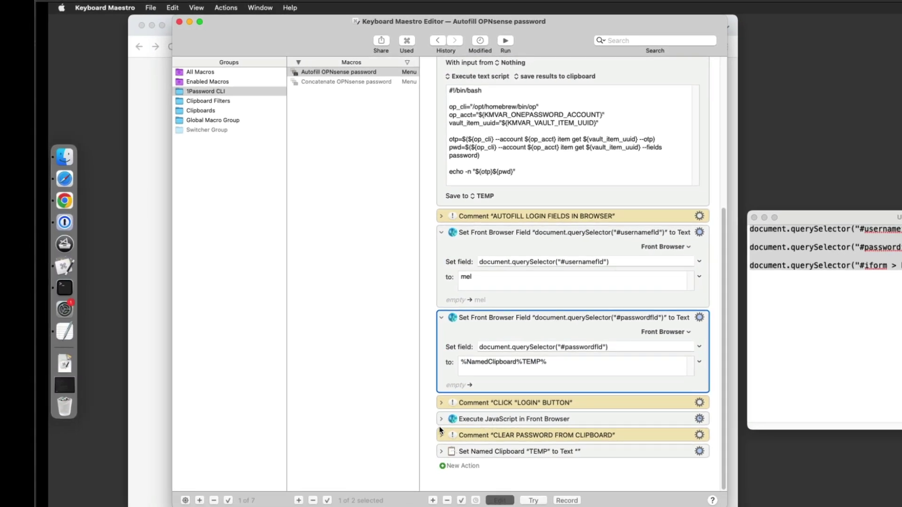
left_click(444, 424)
left_click(442, 419)
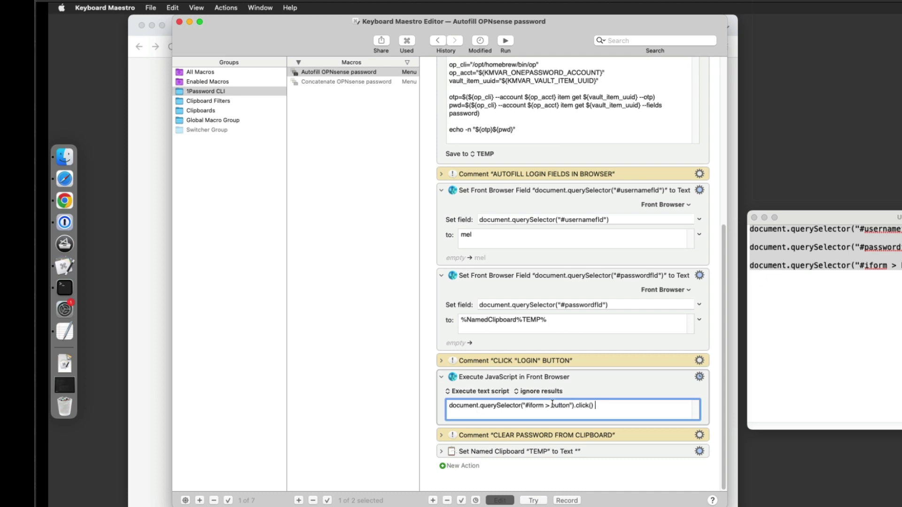
left_click_drag(450, 406, 572, 406)
Compare the script against the TextEdit notes and highlight its trailing click() call.
left_click(802, 280)
key("super+a")
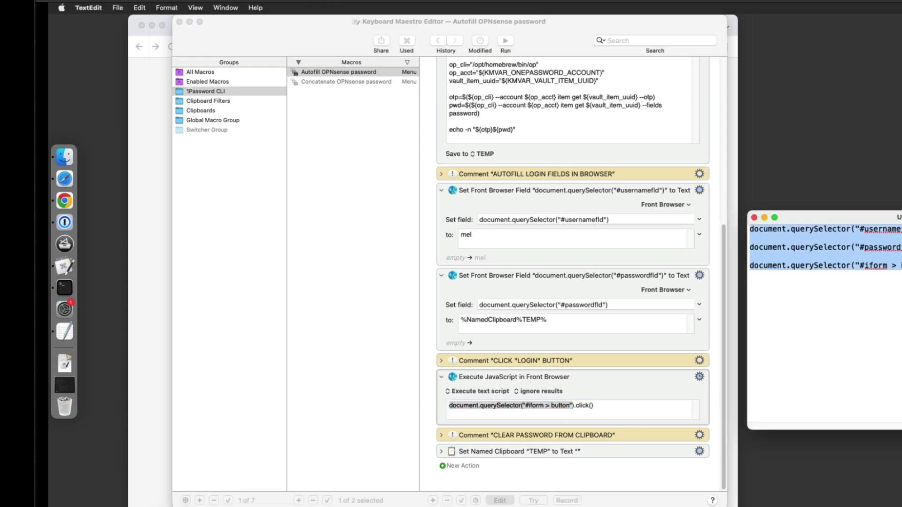
left_click(545, 418)
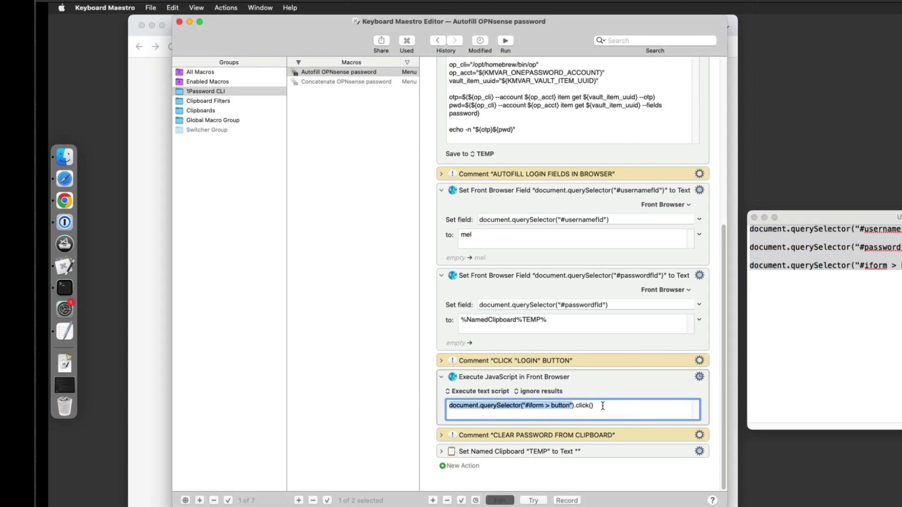
left_click(588, 409)
left_click(577, 408, "shift")
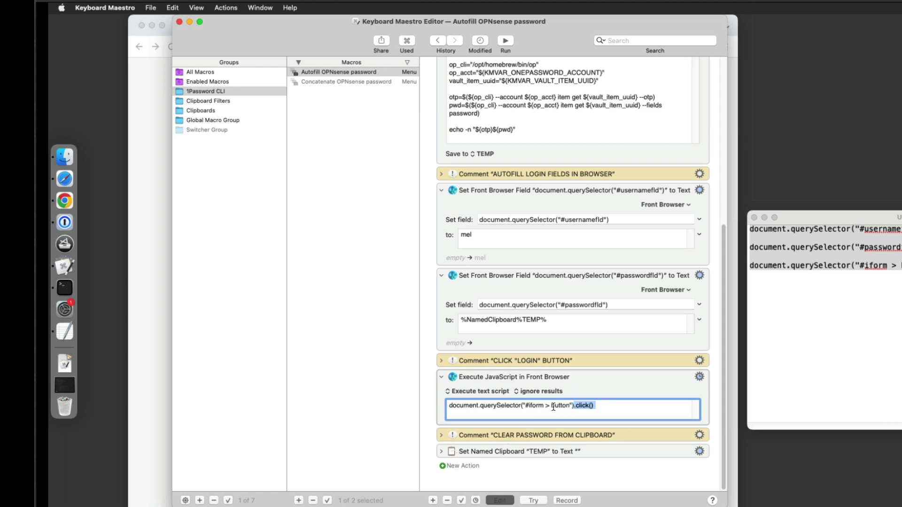
Expand the Set Named Clipboard "TEMP" action and scroll to reveal its empty text value.
left_click(604, 408)
left_click(480, 452)
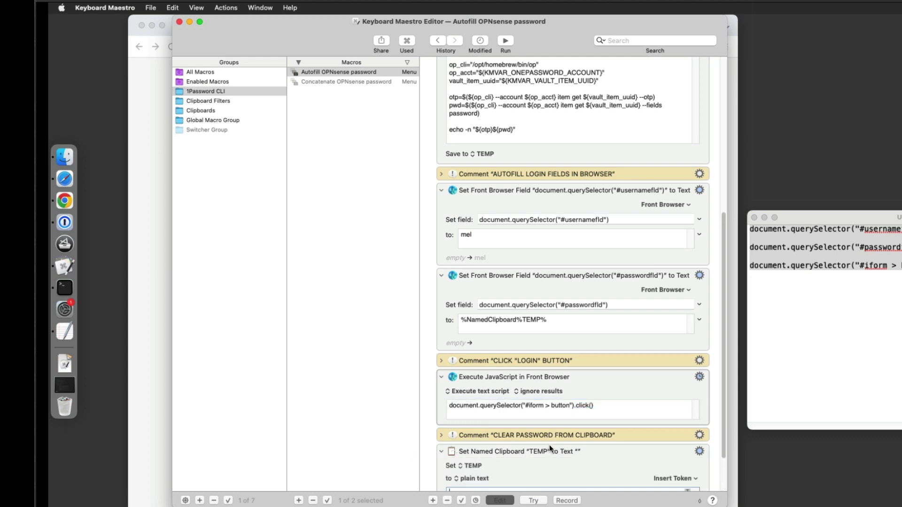
scroll(551, 445, "down", 3)
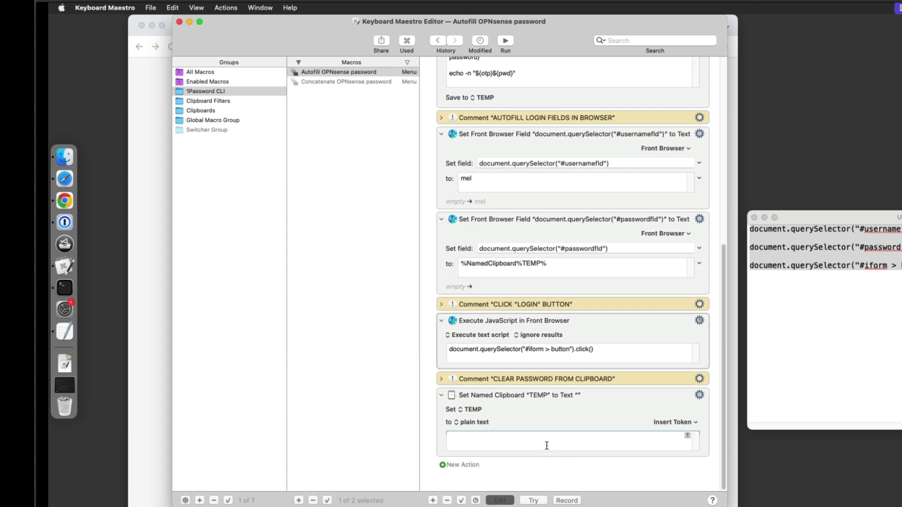
scroll(470, 328, "up", 1)
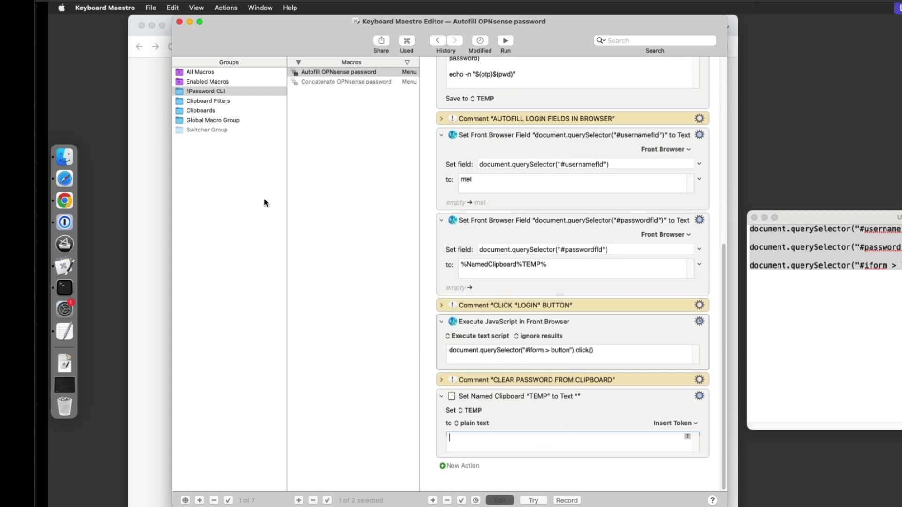
Inspect the username and password Set Front Browser Field actions, then bring Chrome's OPNsense login forward.
scroll(570, 189, "up", 5)
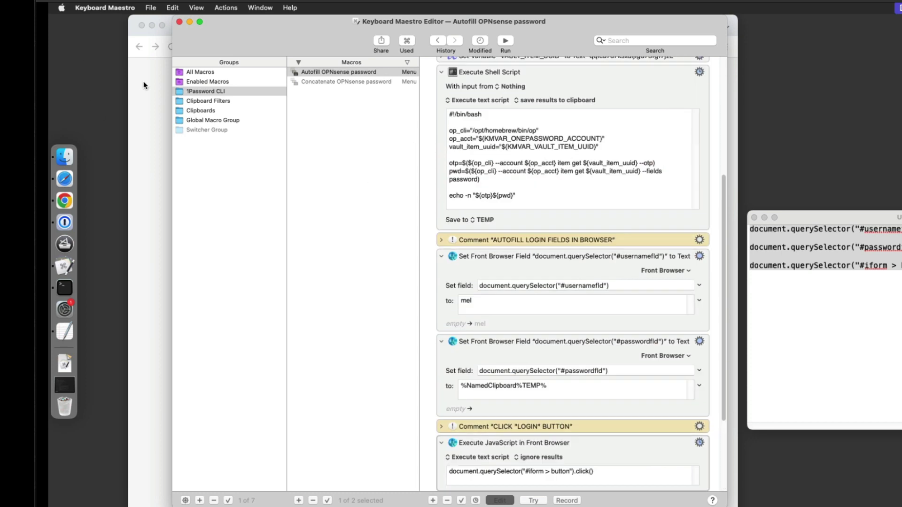
scroll(498, 243, "up", 1)
left_click(466, 279)
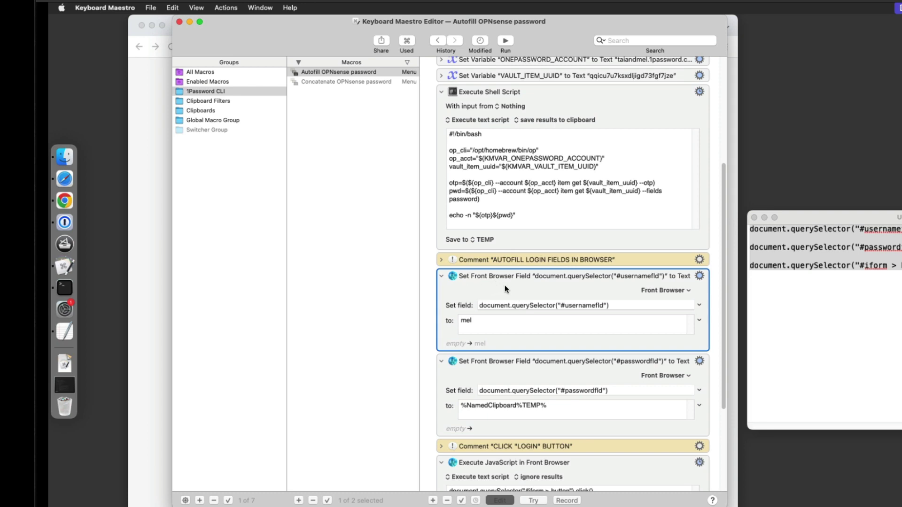
left_click(486, 360)
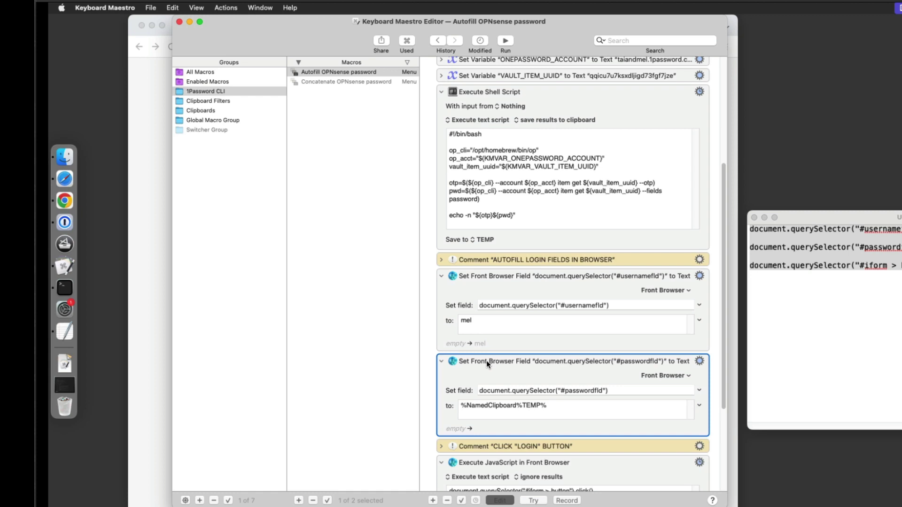
left_click(482, 306)
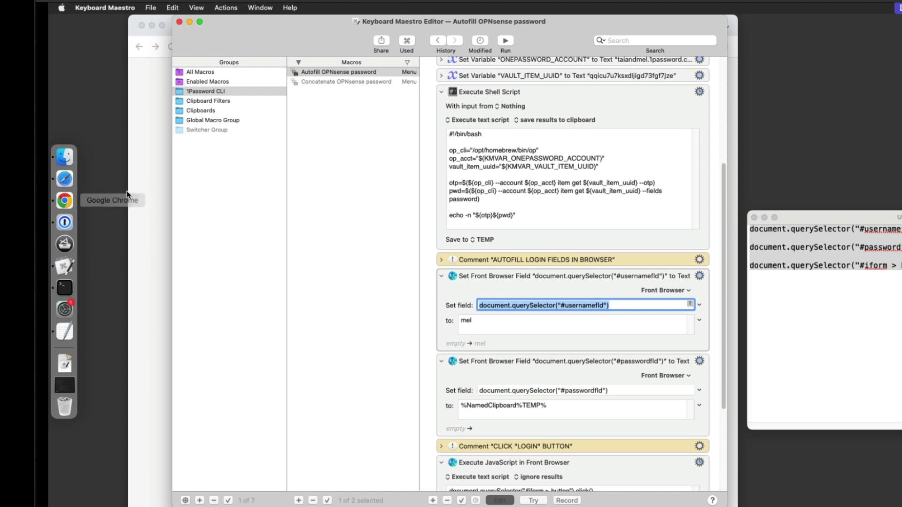
left_click(155, 169)
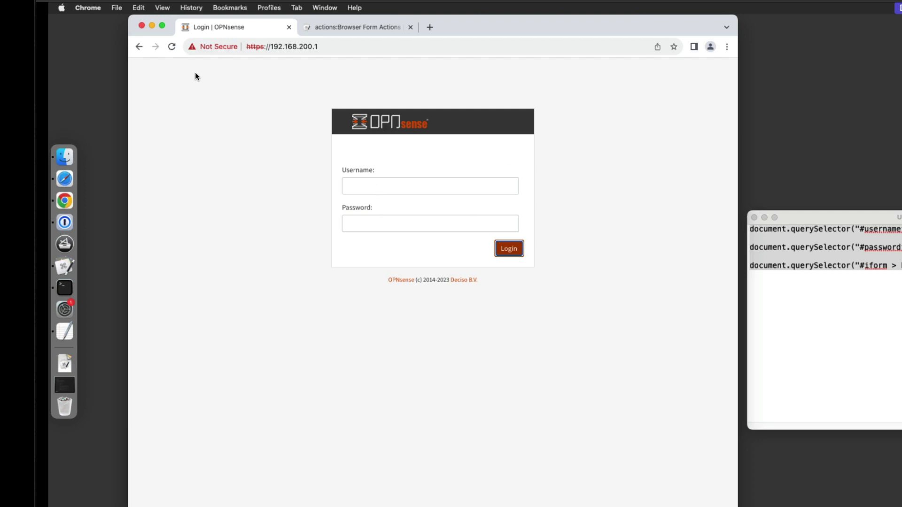
Enable View > Developer > Allow JavaScript from Apple Events in Chrome, then switch to Safari.
left_click(162, 8)
mouse_move(187, 158)
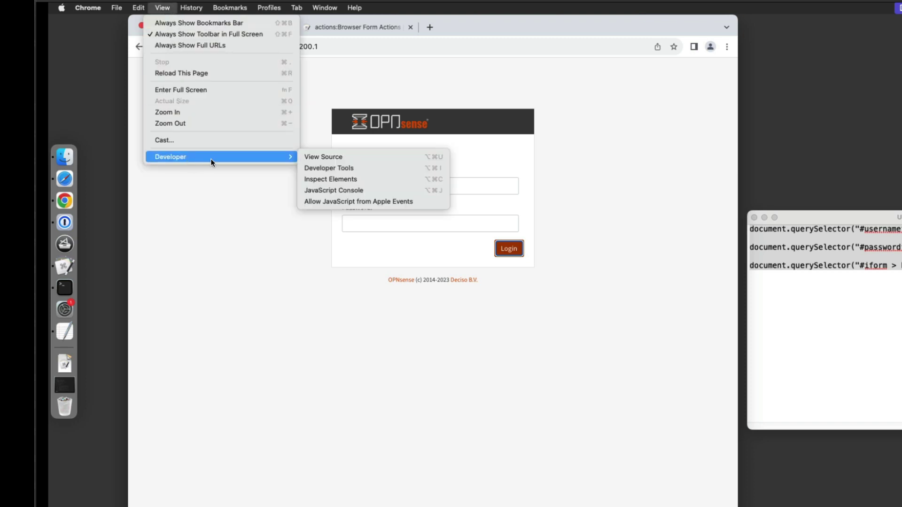
left_click(426, 202)
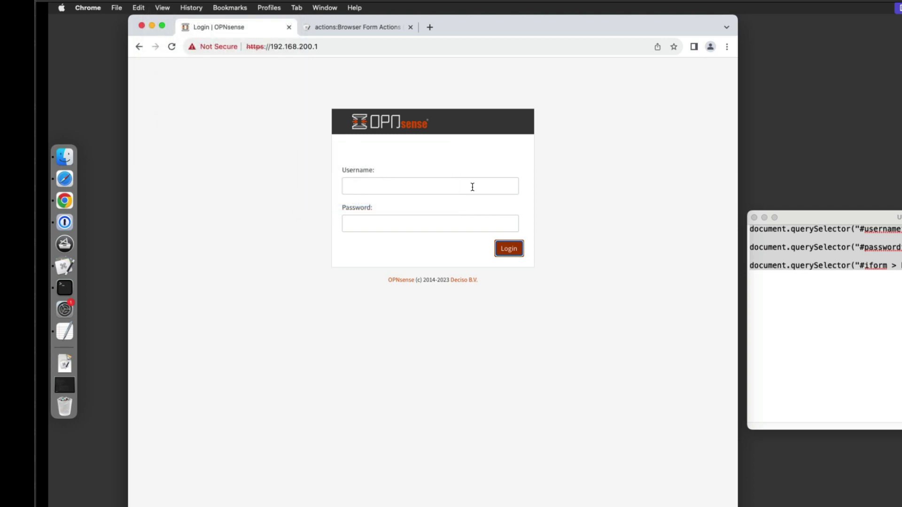
left_click(70, 179)
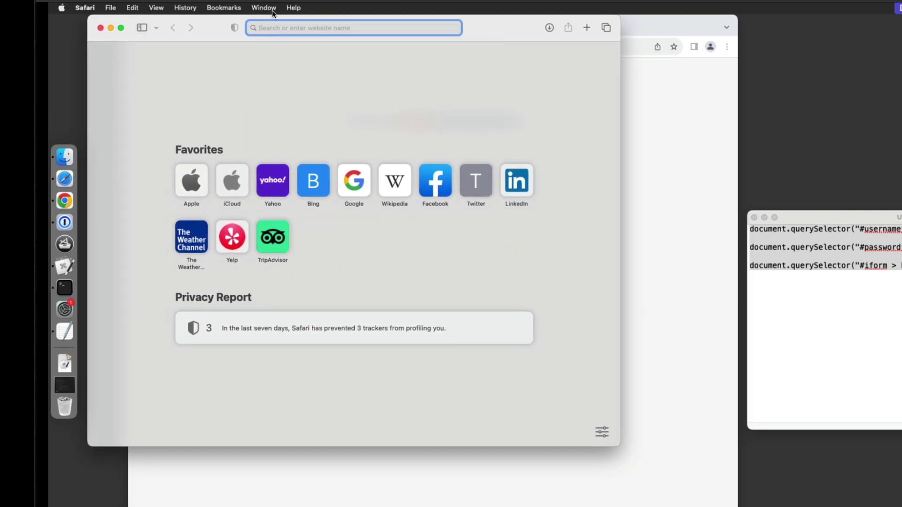
Check Show Develop menu in menu bar in Safari's Advanced settings.
left_click(89, 8)
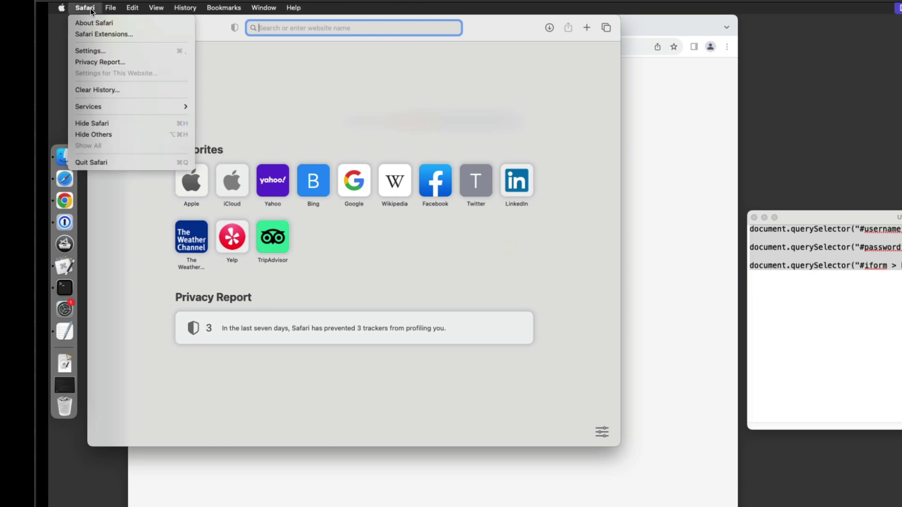
left_click(121, 53)
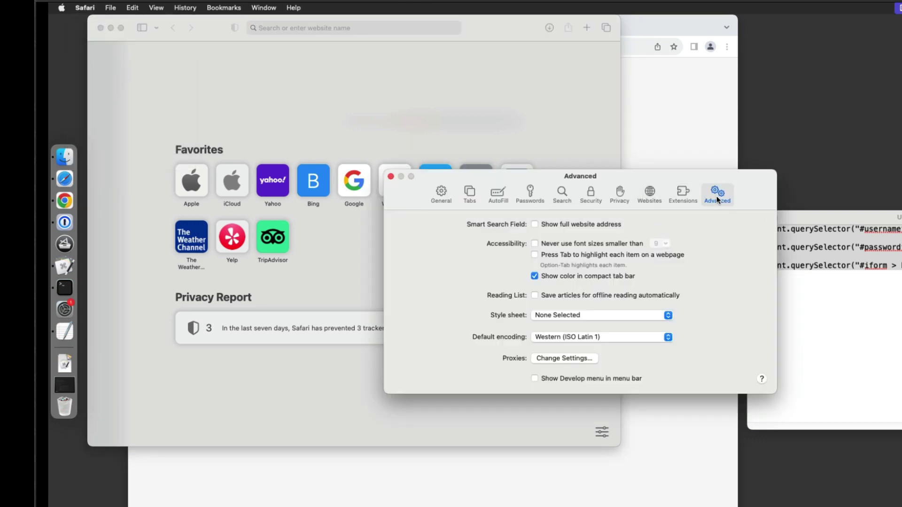
left_click(534, 378)
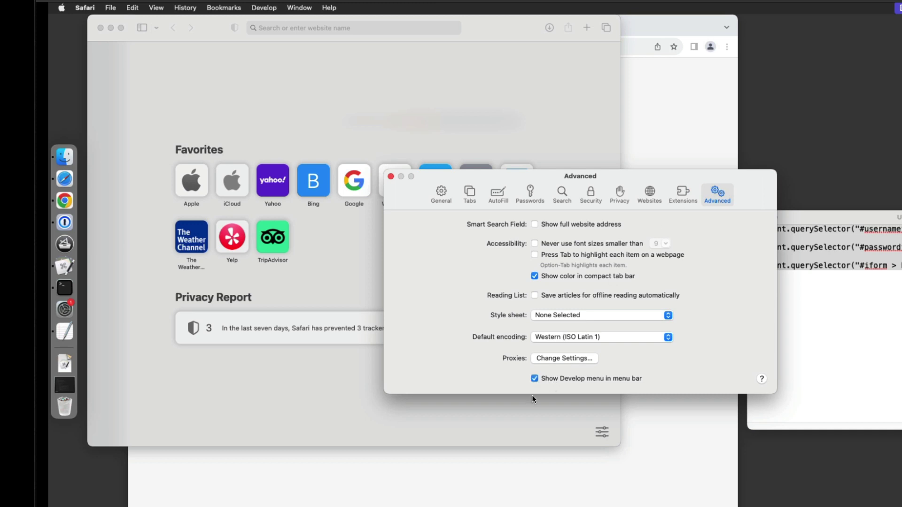
left_click(393, 177)
Choose Develop > Allow JavaScript from Apple Events in Safari and read the security warning.
left_click(274, 12)
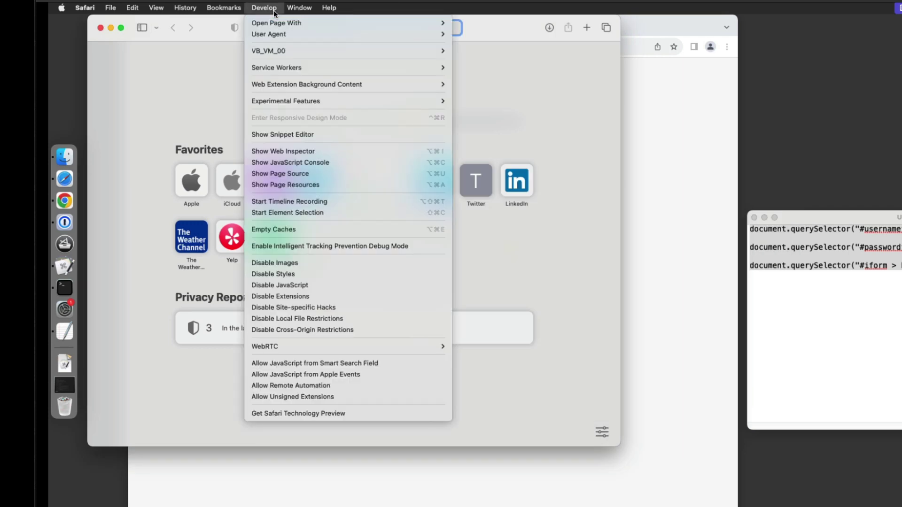
left_click(317, 374)
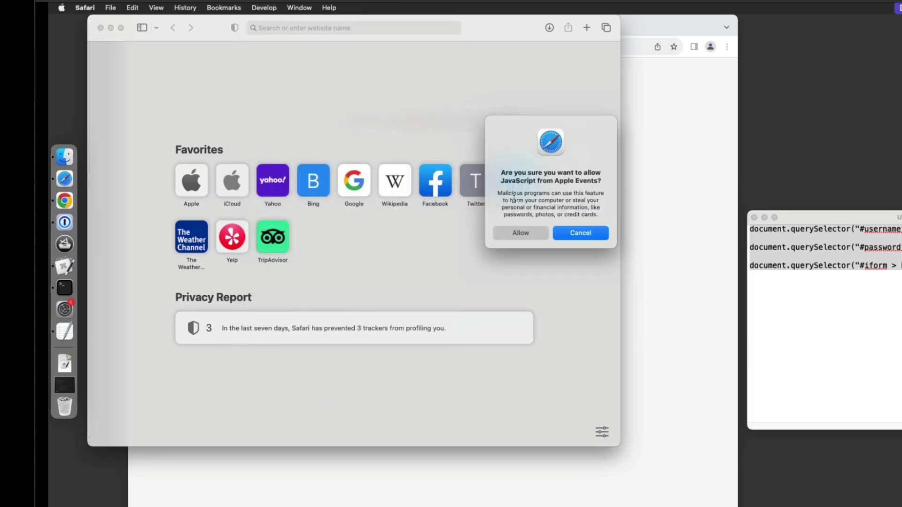
left_click_drag(497, 192, 599, 215)
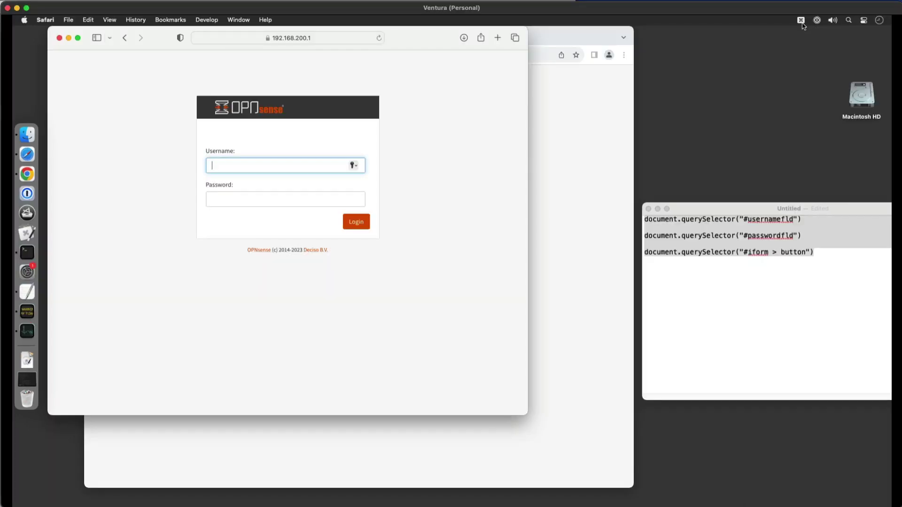
Allow the Apple Events permission, run Autofill OPNsense password in Safari, then log out.
left_click(801, 21)
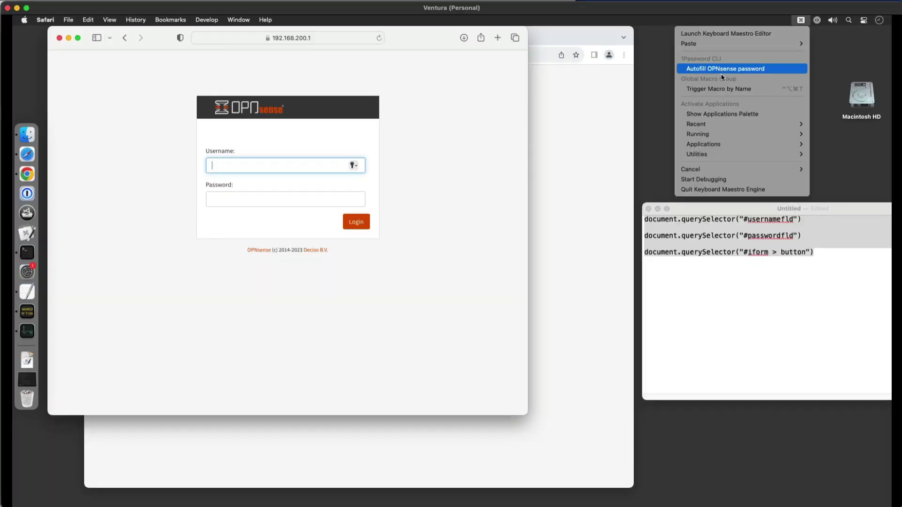
left_click(727, 73)
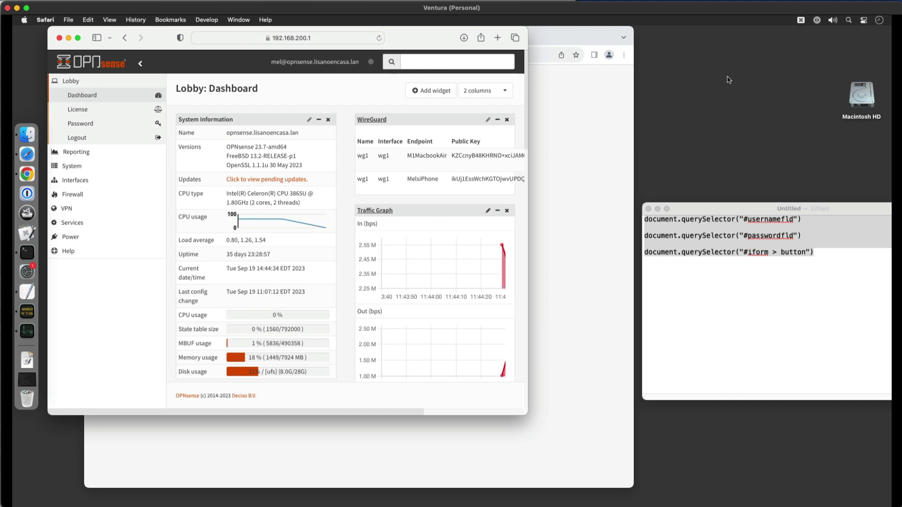
left_click(801, 20)
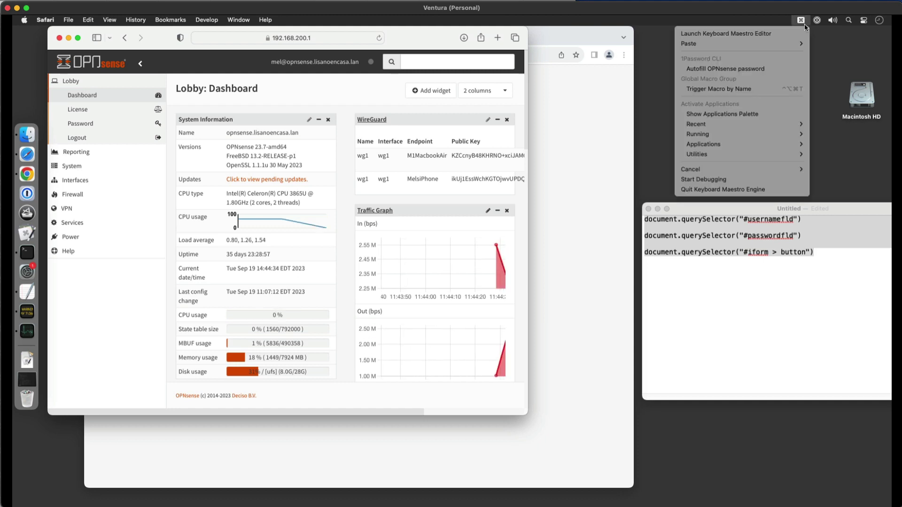
left_click(726, 69)
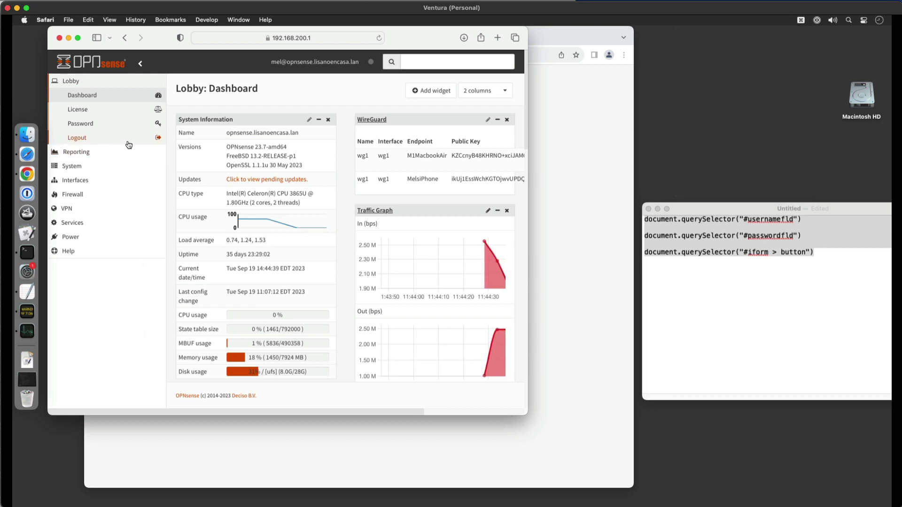
left_click(89, 139)
Rerun the autofill macro from the OPNsense login page and log out of the dashboard again.
left_click(801, 21)
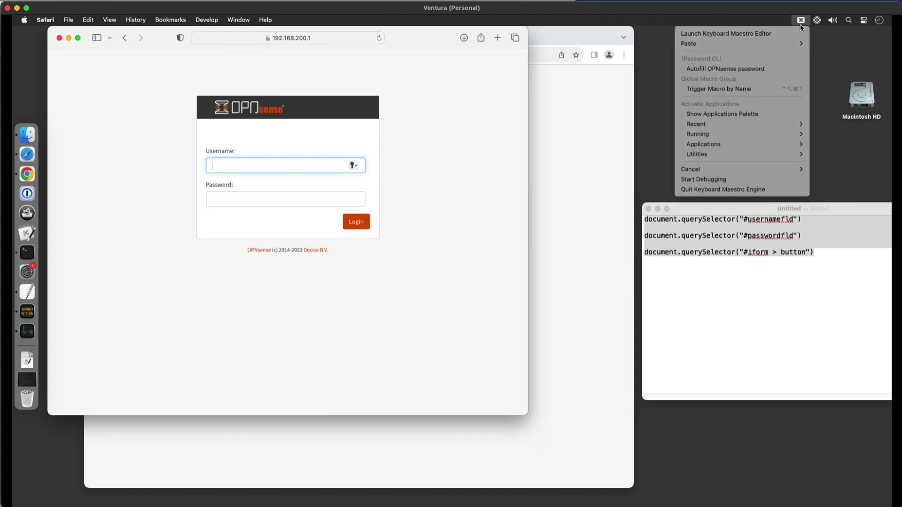
left_click(760, 69)
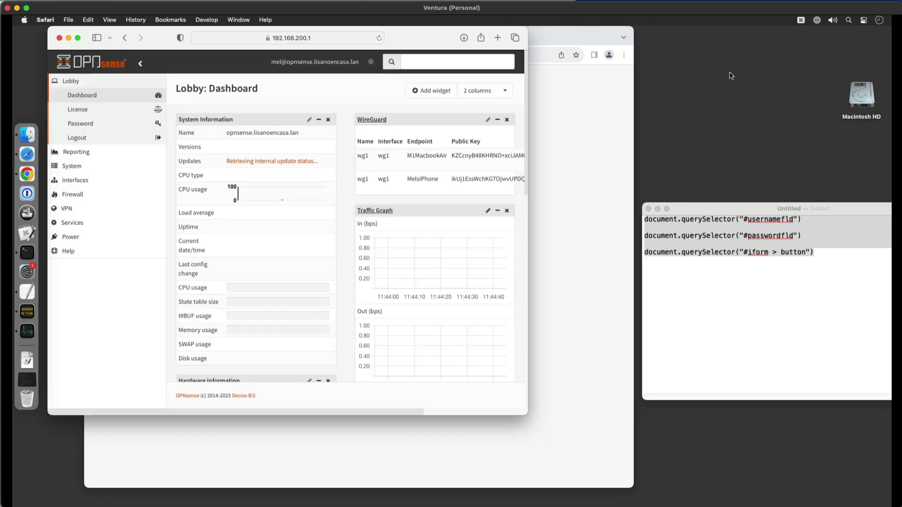
left_click(81, 138)
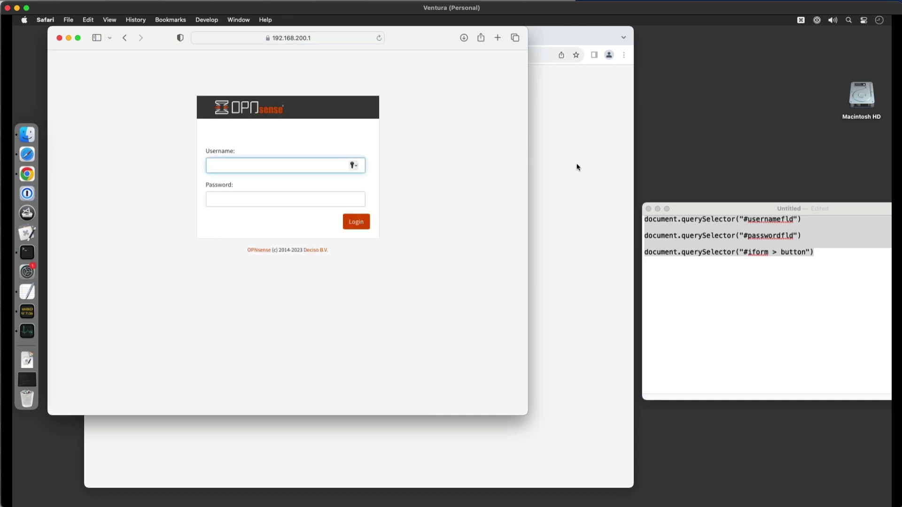
Sign into OPNsense in Chrome with Autofill OPNsense password, then show the Browser Form Actions wiki tab.
left_click(562, 173)
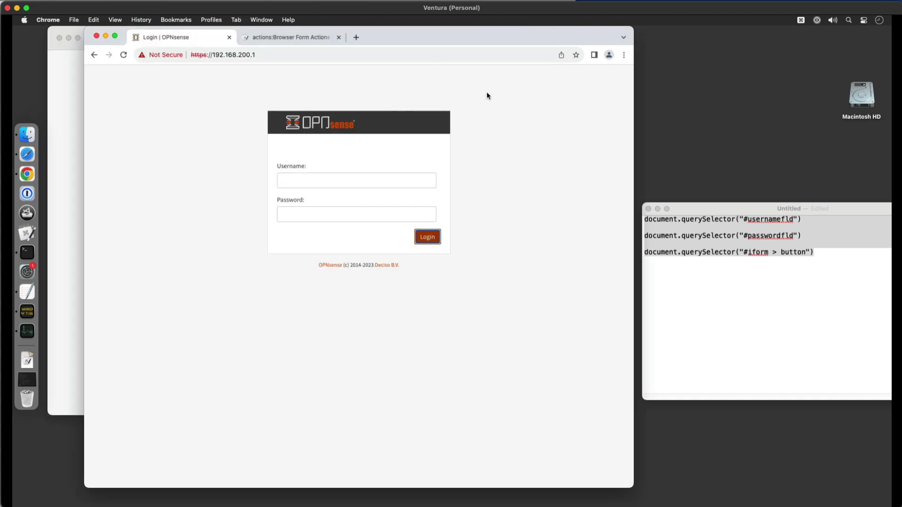
left_click(801, 19)
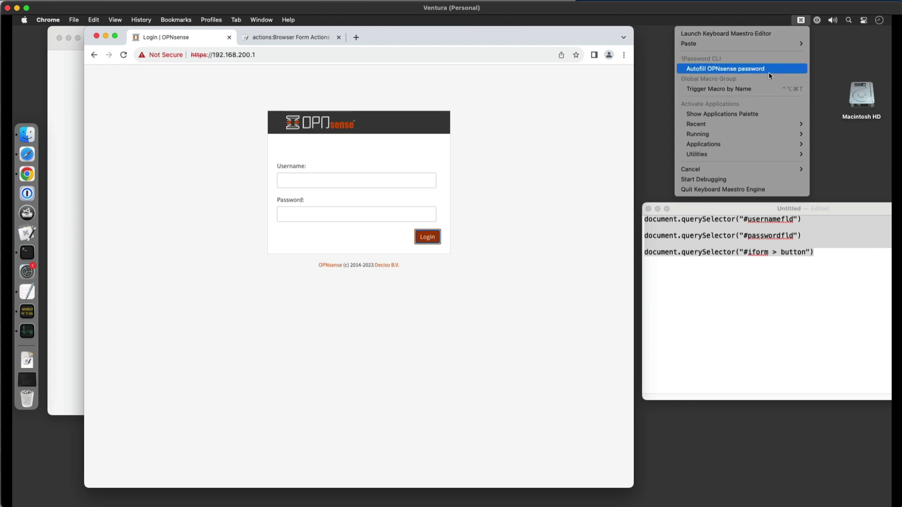
left_click(769, 71)
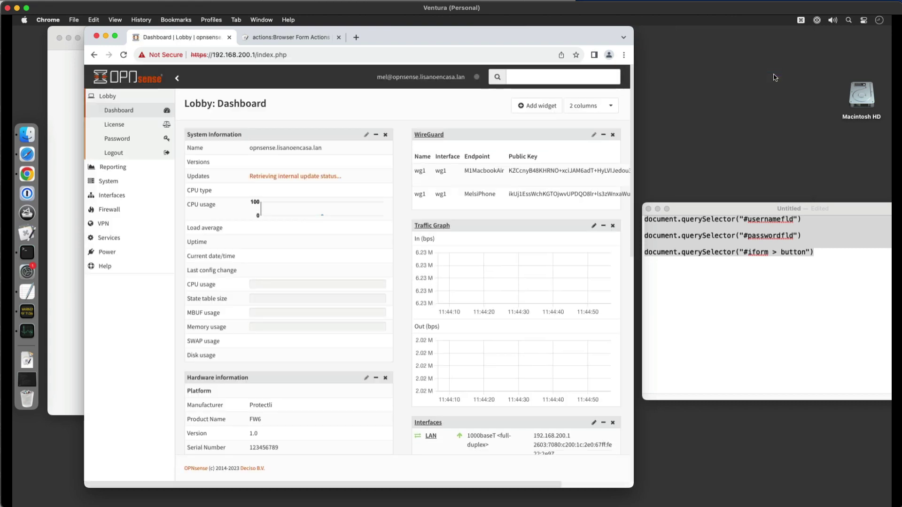
left_click(301, 40)
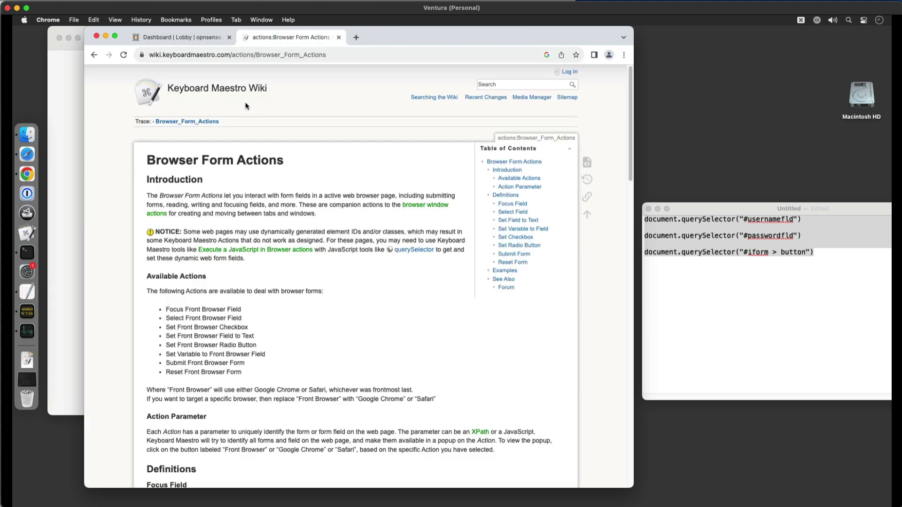